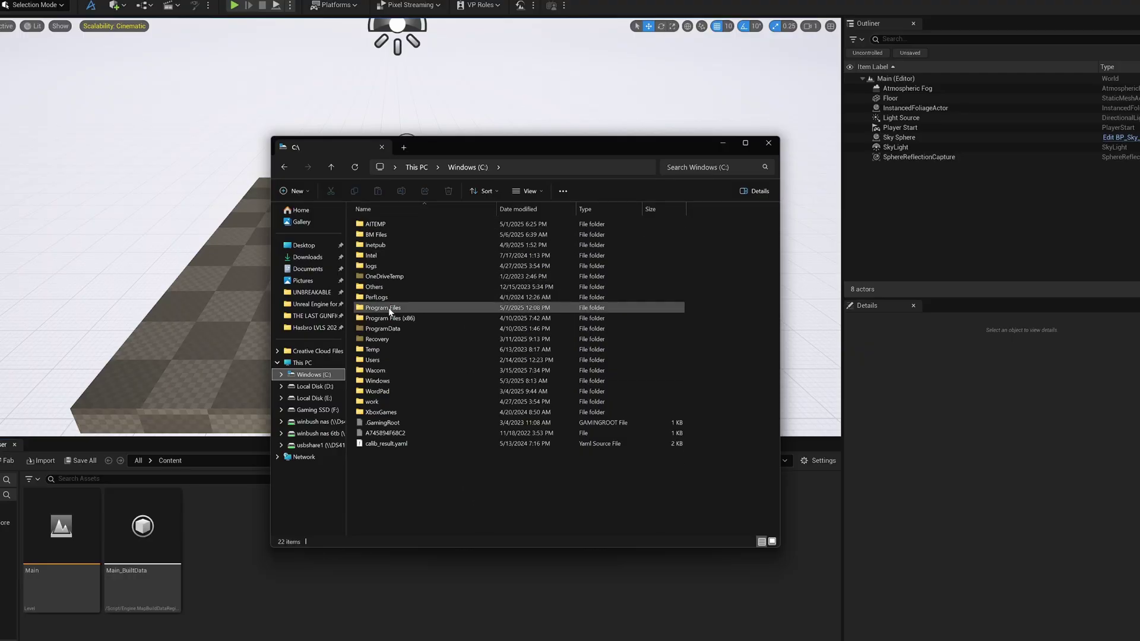
- Browse to the MSPresets folder under C:\Program Files\Epic Games\UE_5.5\Engine\Plugins\Bridge\Content
double_click(406, 311)
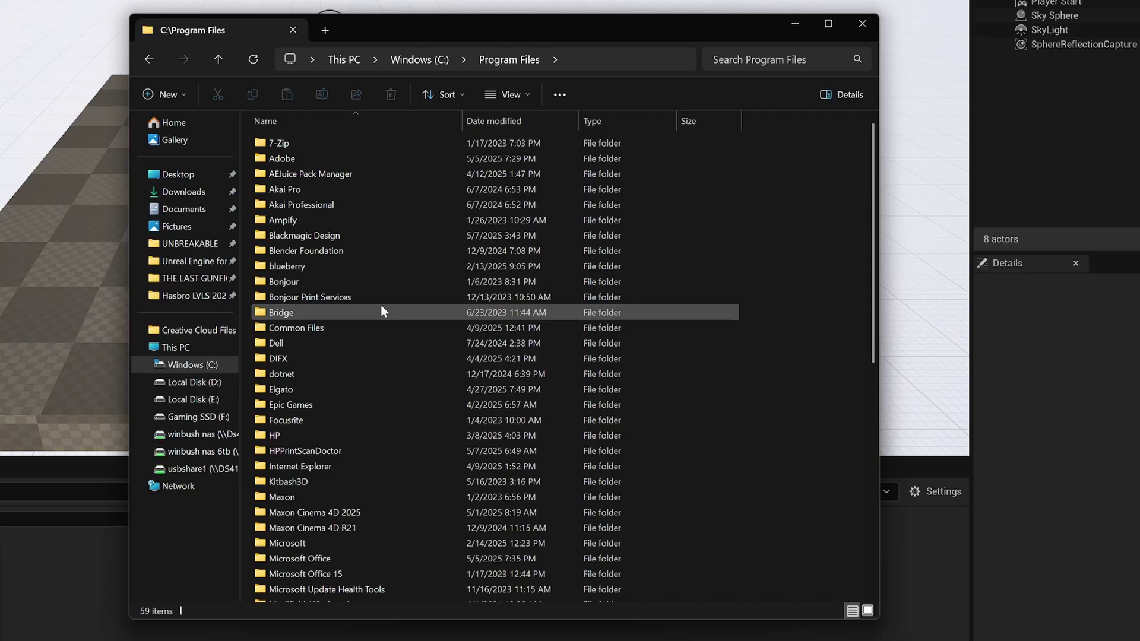
double_click(332, 406)
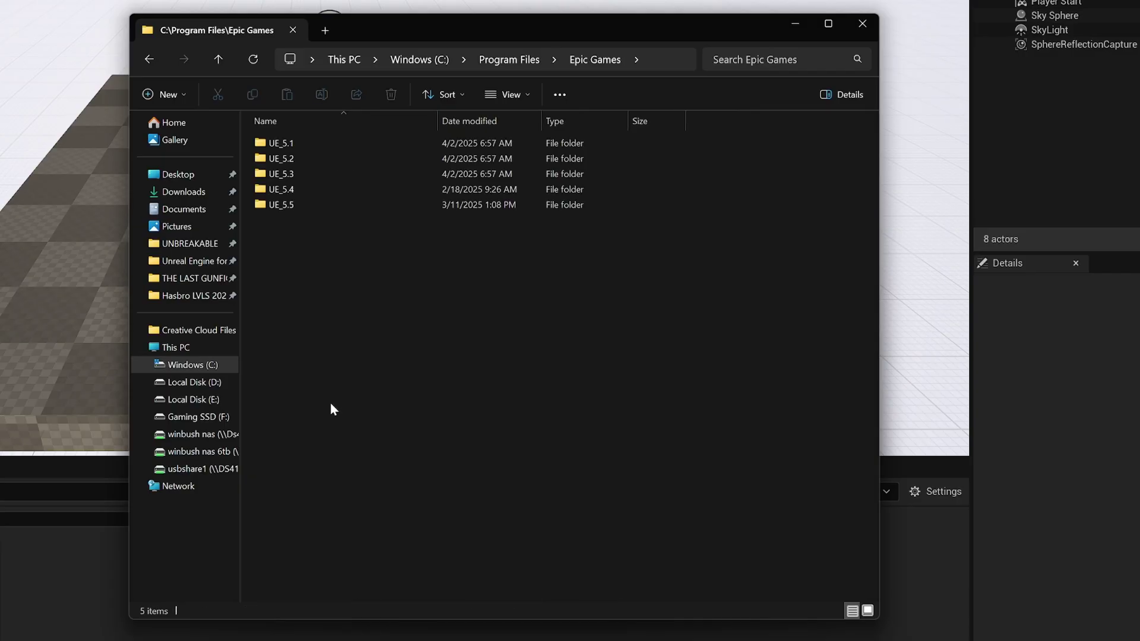
left_click(306, 206)
double_click(297, 204)
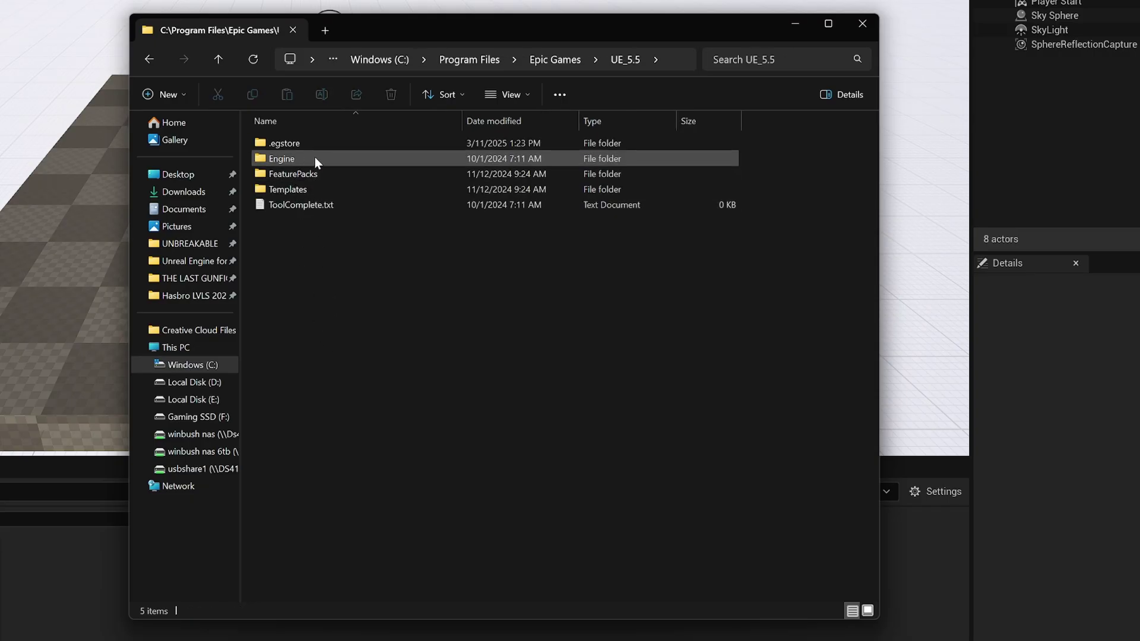
double_click(315, 158)
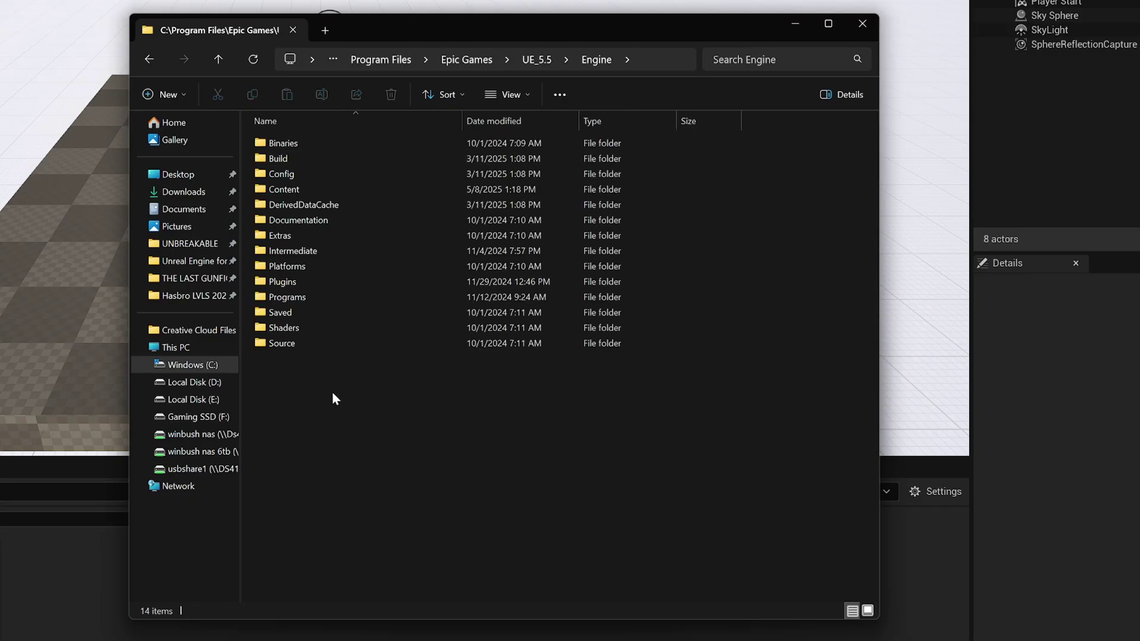
double_click(308, 281)
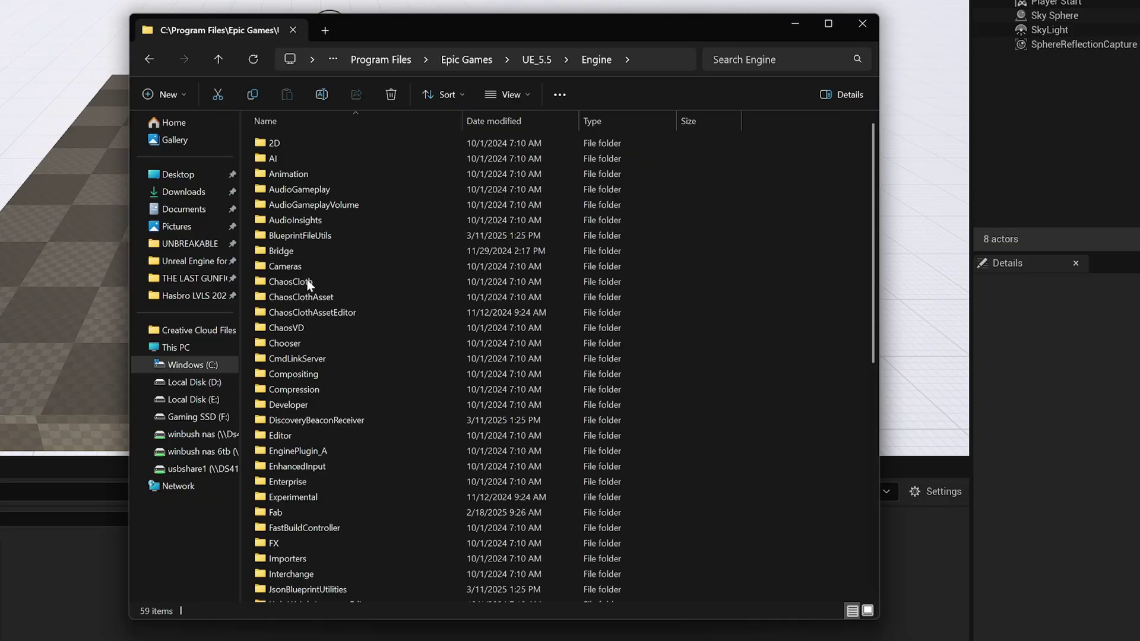
double_click(330, 251)
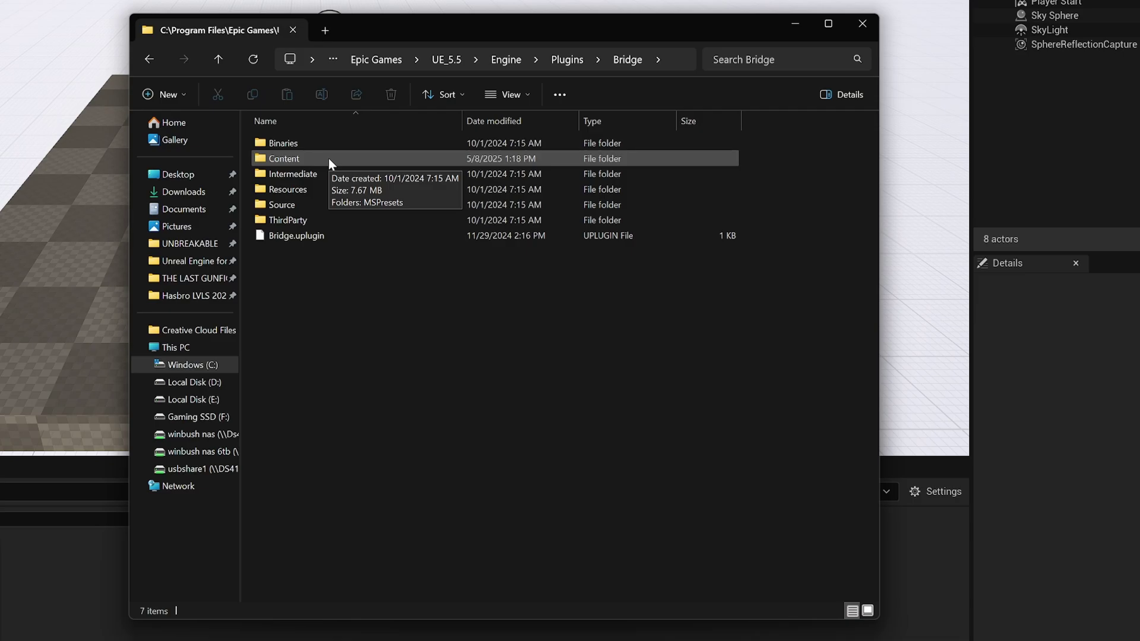
double_click(302, 159)
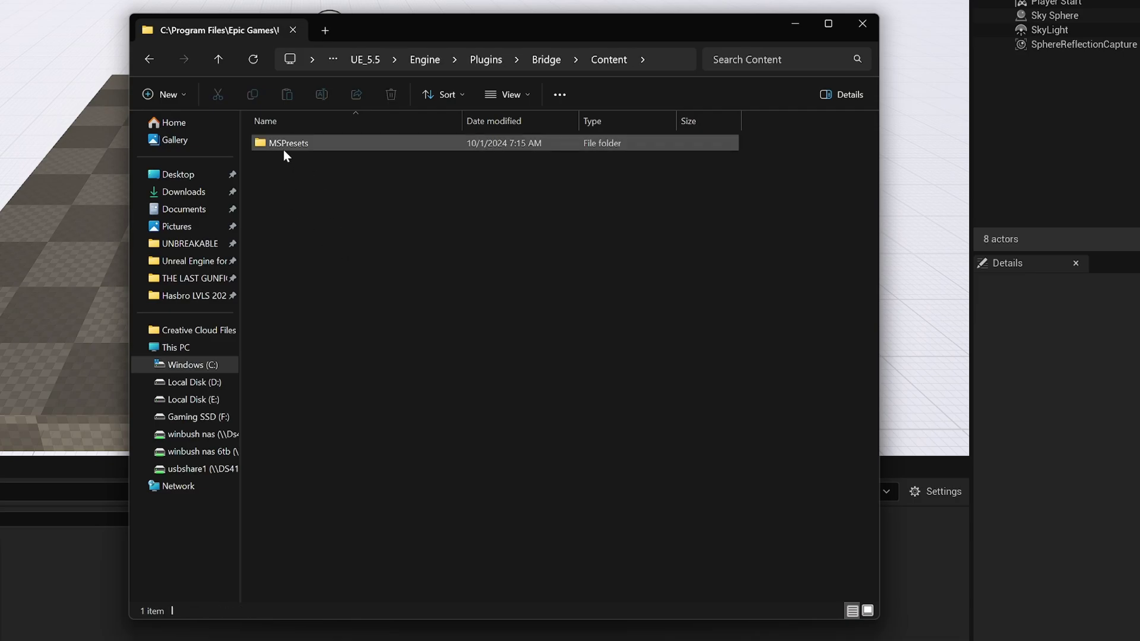
double_click(309, 144)
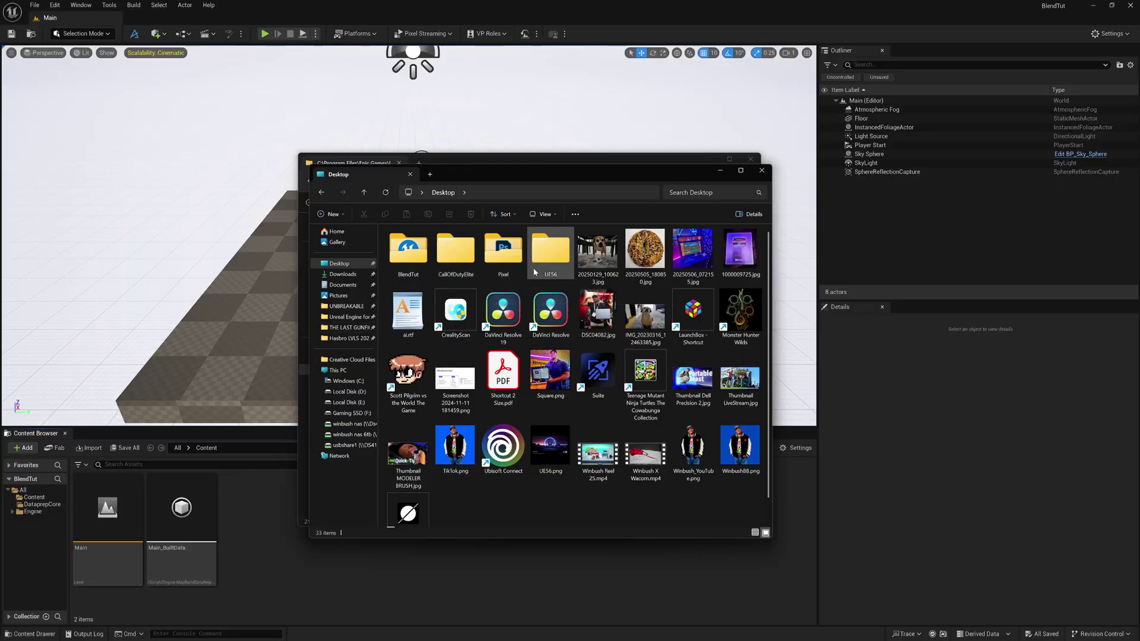
- Open the BlendTut project's Content folder from the Desktop and place its window beside the MSPresets window
double_click(406, 277)
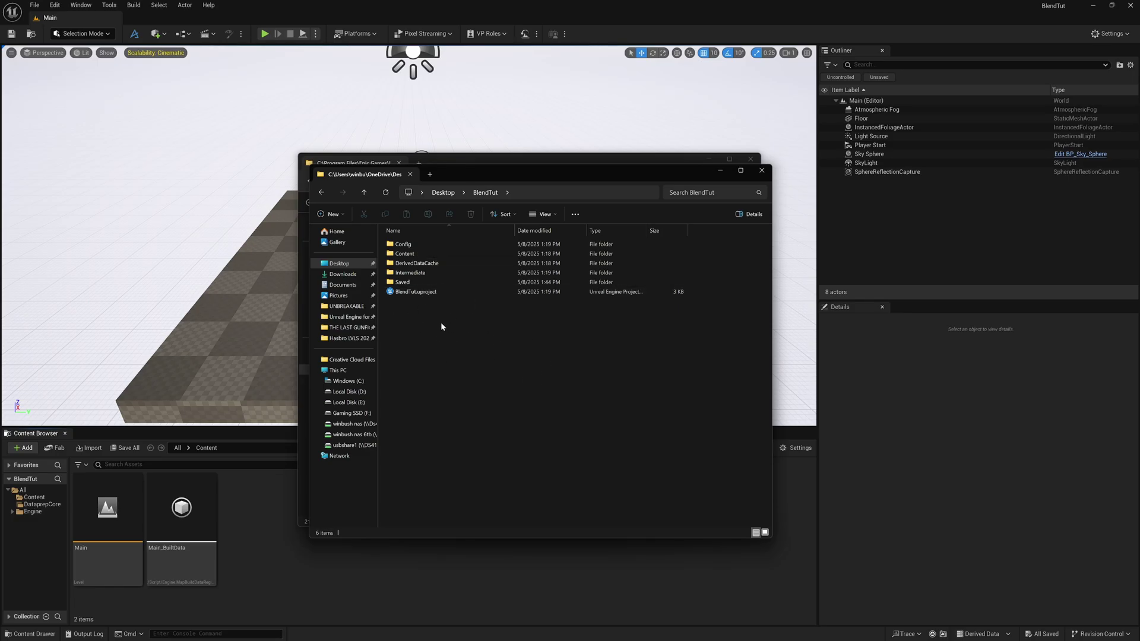
double_click(423, 255)
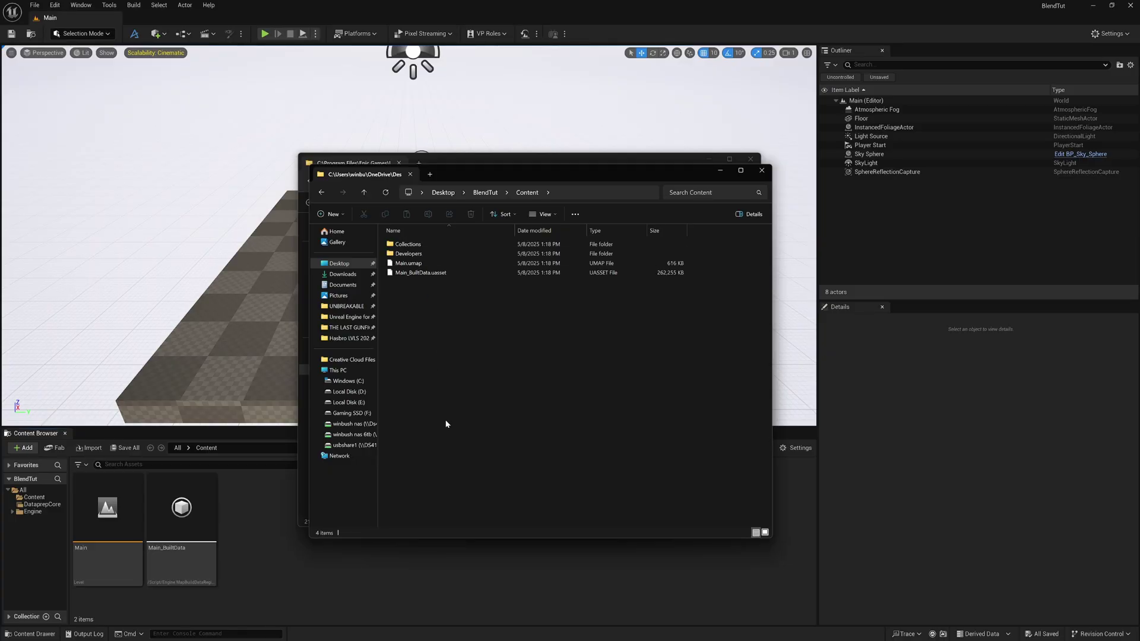
left_click_drag(477, 172, 745, 164)
left_click_drag(537, 166, 359, 129)
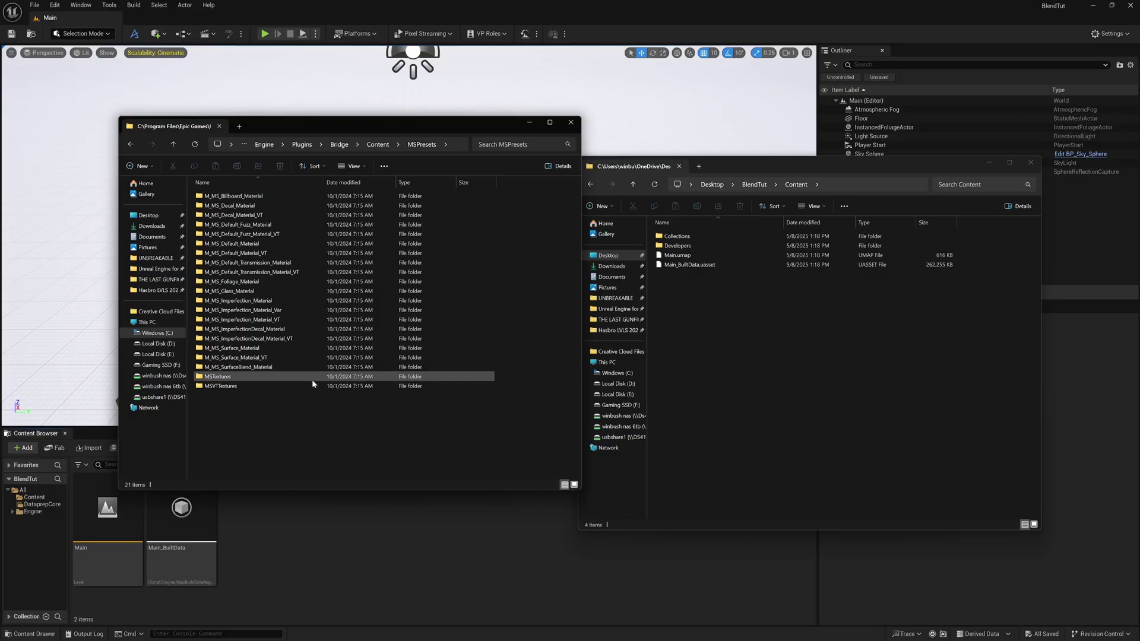
- Copy the M_MS_SurfaceBlend_Material folder from MSPresets into the project's Content folder and return to the Unreal Editor
left_click(290, 369)
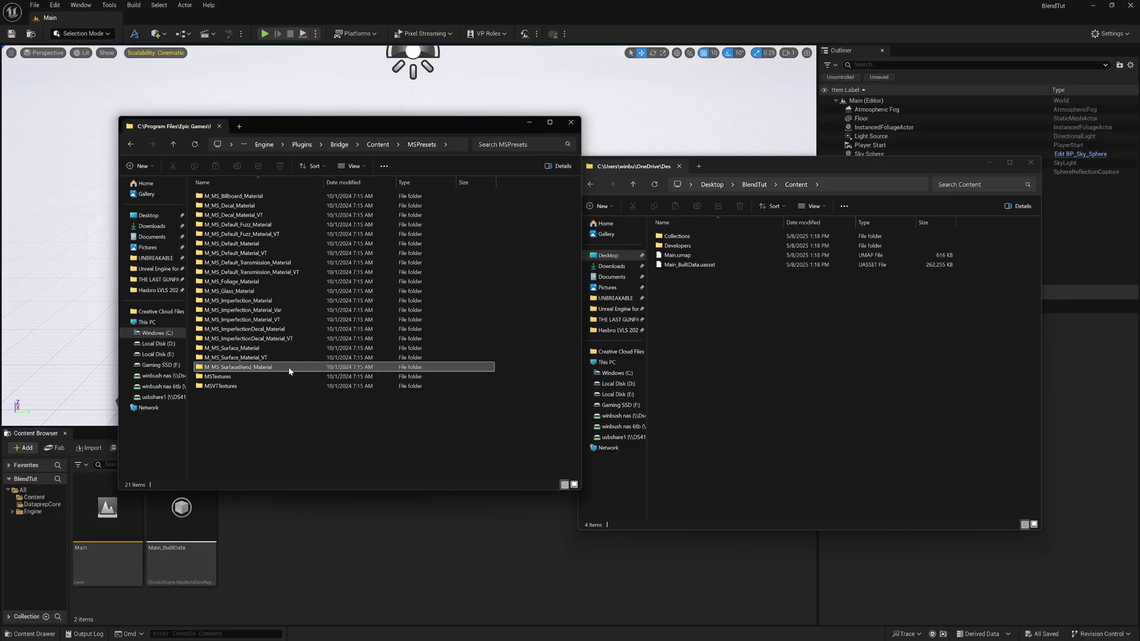
left_click_drag(280, 368, 729, 311)
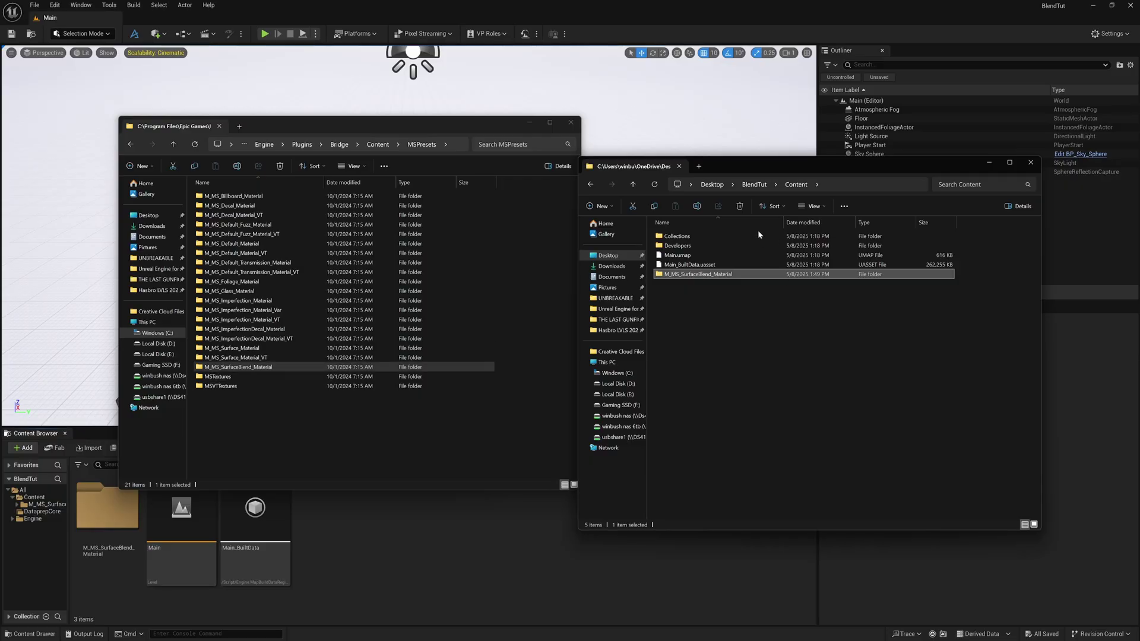
left_click(445, 527)
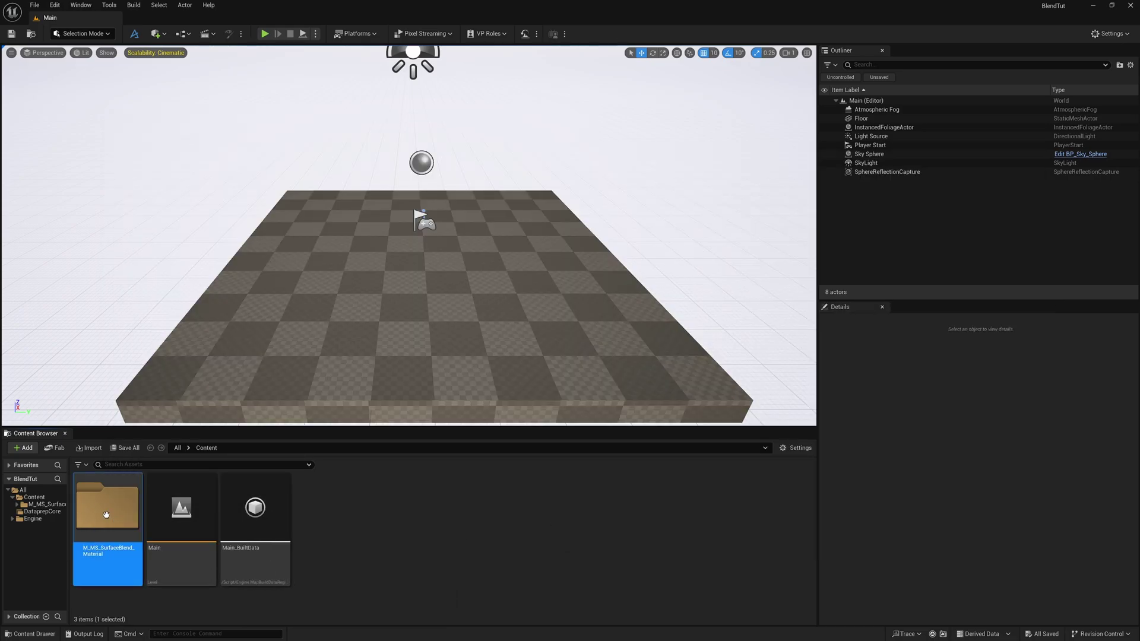
- Open M_MS_SurfaceBlend_Material from its imported folder, examine the whole node graph, and close the material editor
double_click(130, 522)
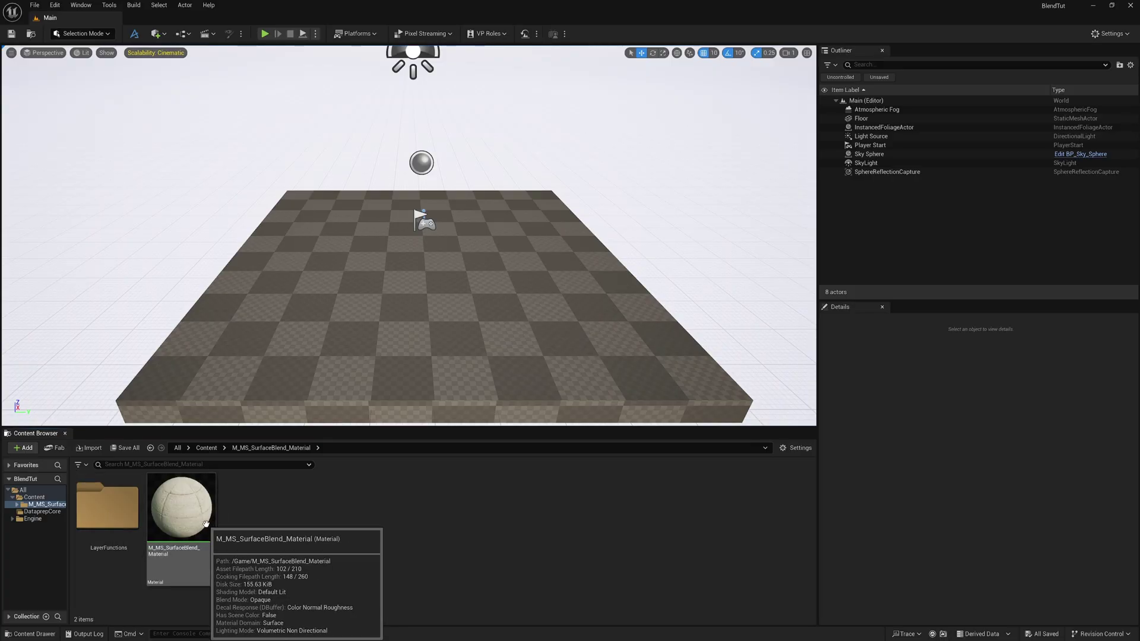
double_click(205, 523)
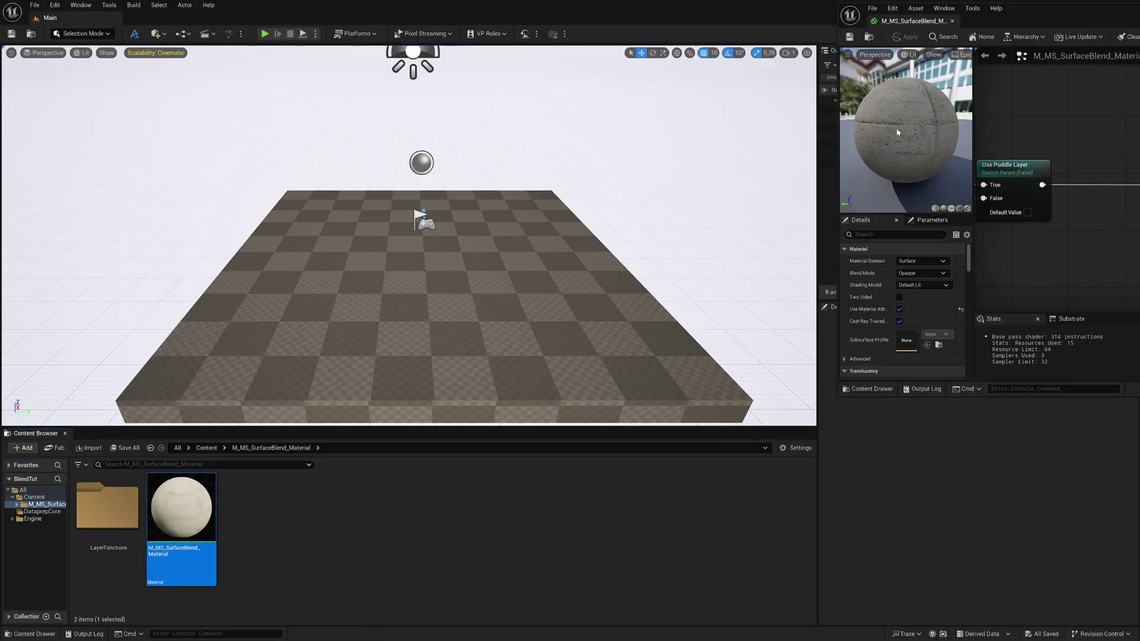
left_click_drag(1032, 15, 421, 74)
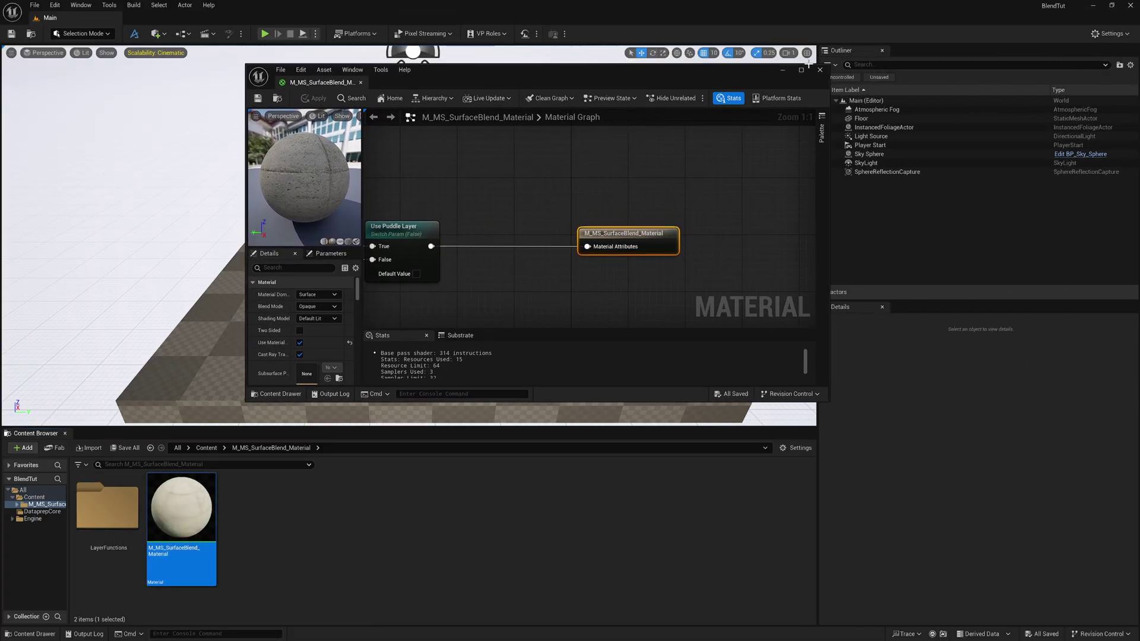
left_click(822, 65)
scroll(550, 337, "down", 7)
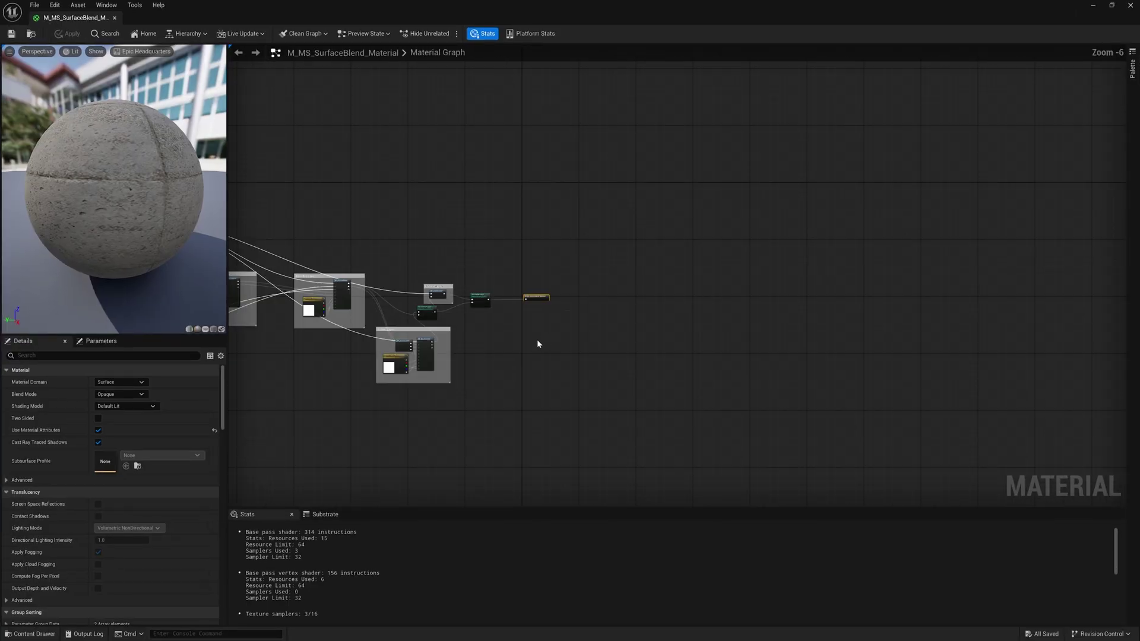
right_click_drag(561, 352, 850, 380)
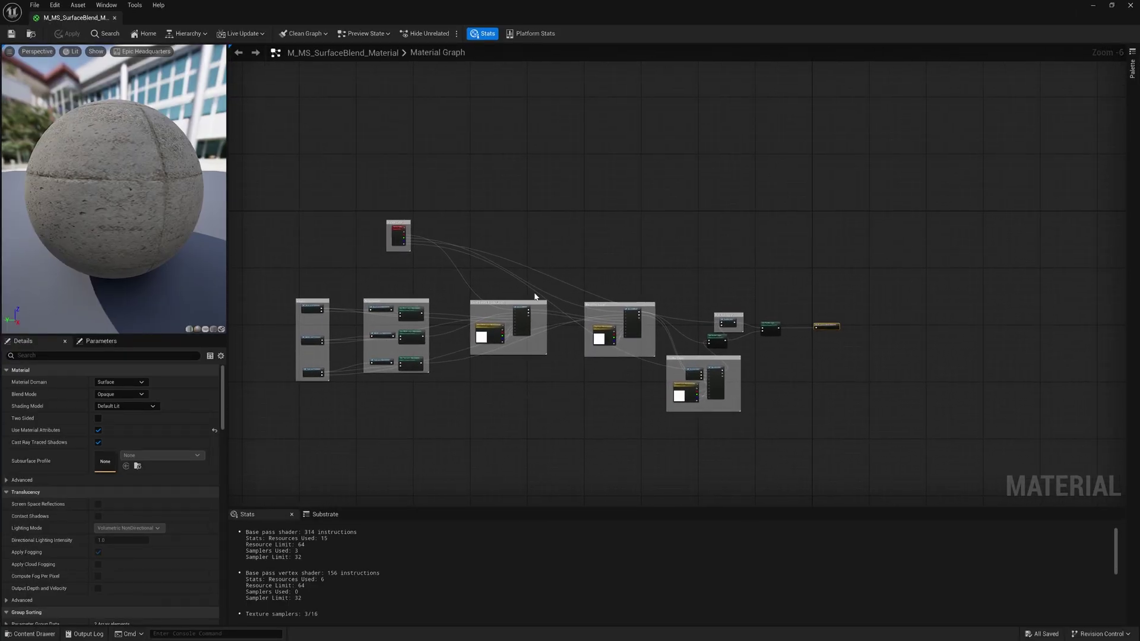
left_click(1131, 6)
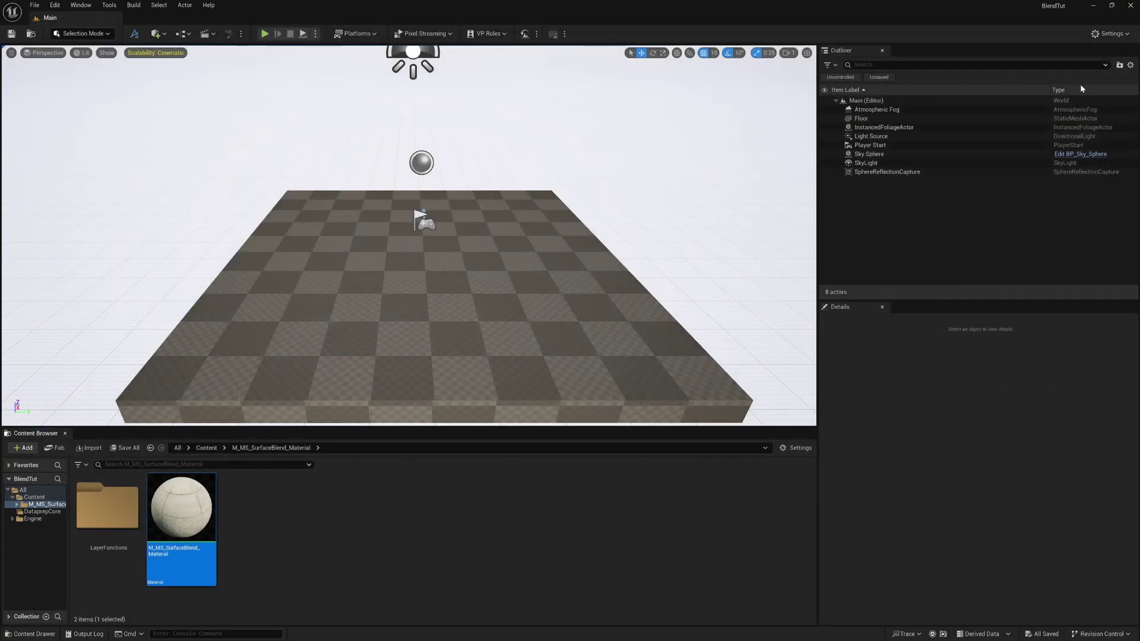
- Create a material instance of M_MS_SurfaceBlend_Material, keeping the default name
right_click(184, 520)
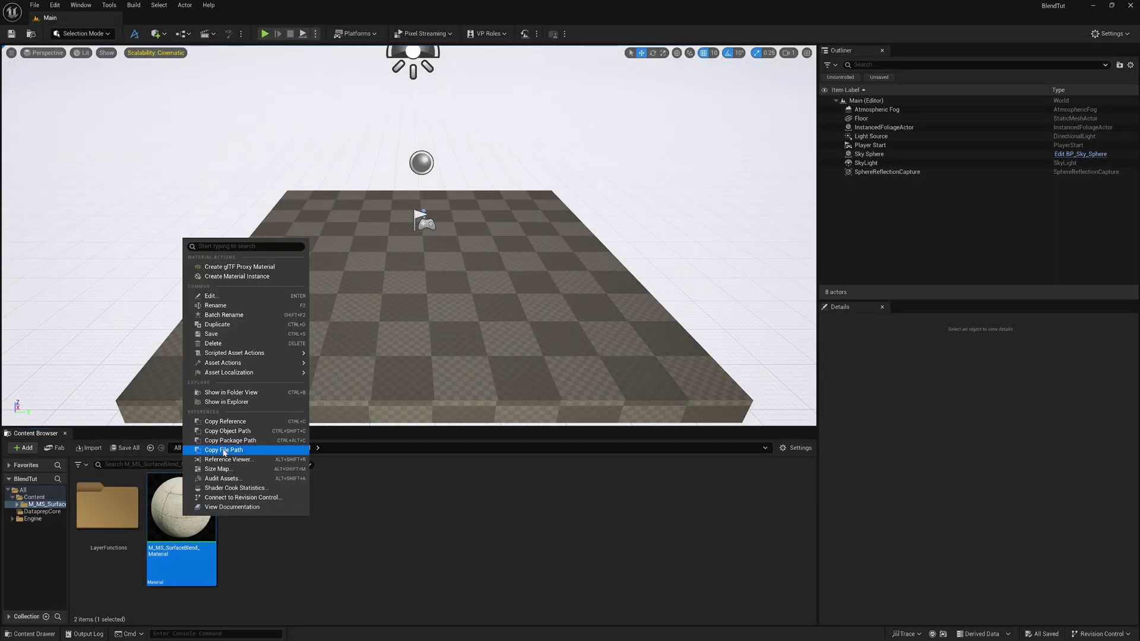
left_click(236, 277)
key("Return")
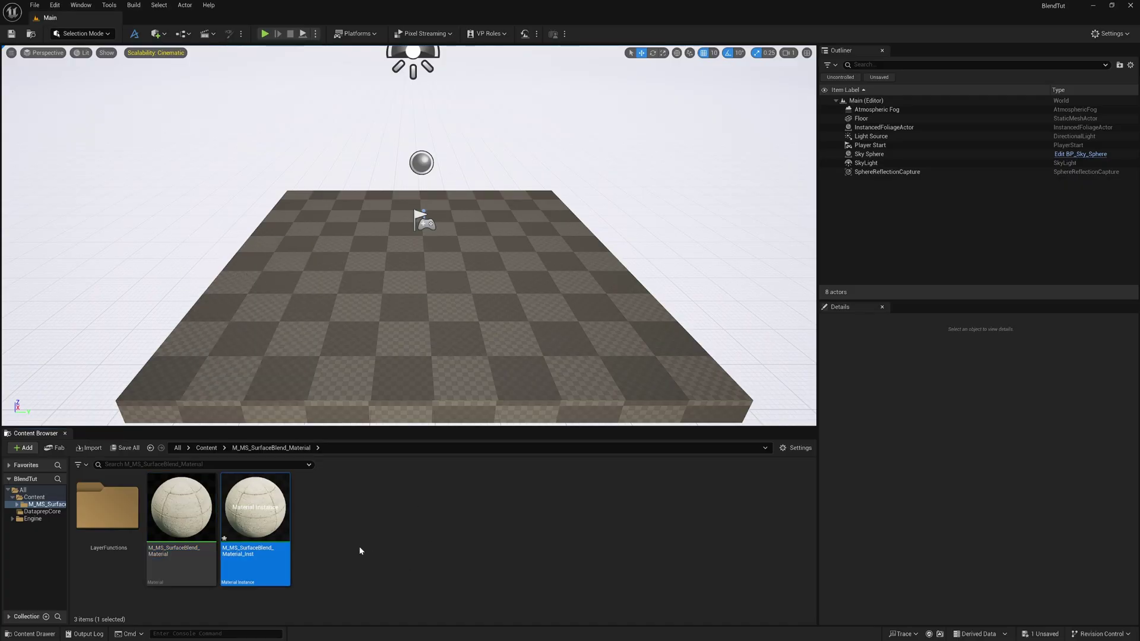
- Open the new material instance and expand its 01 - Blend Controls and 02 - Base Layer parameter groups
double_click(256, 517)
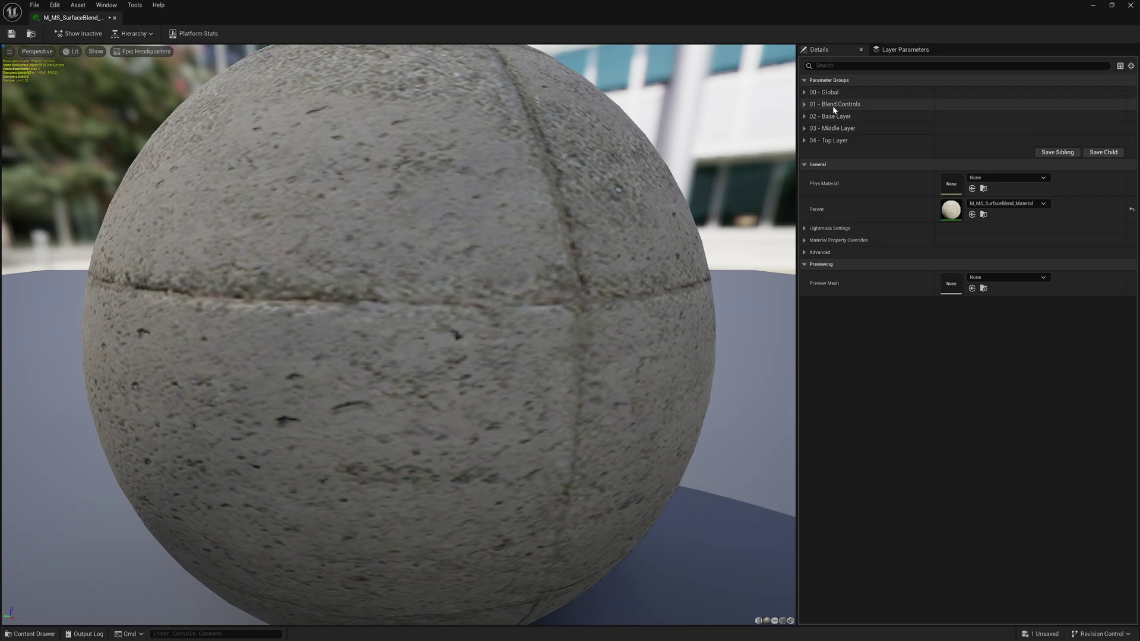
left_click(814, 104)
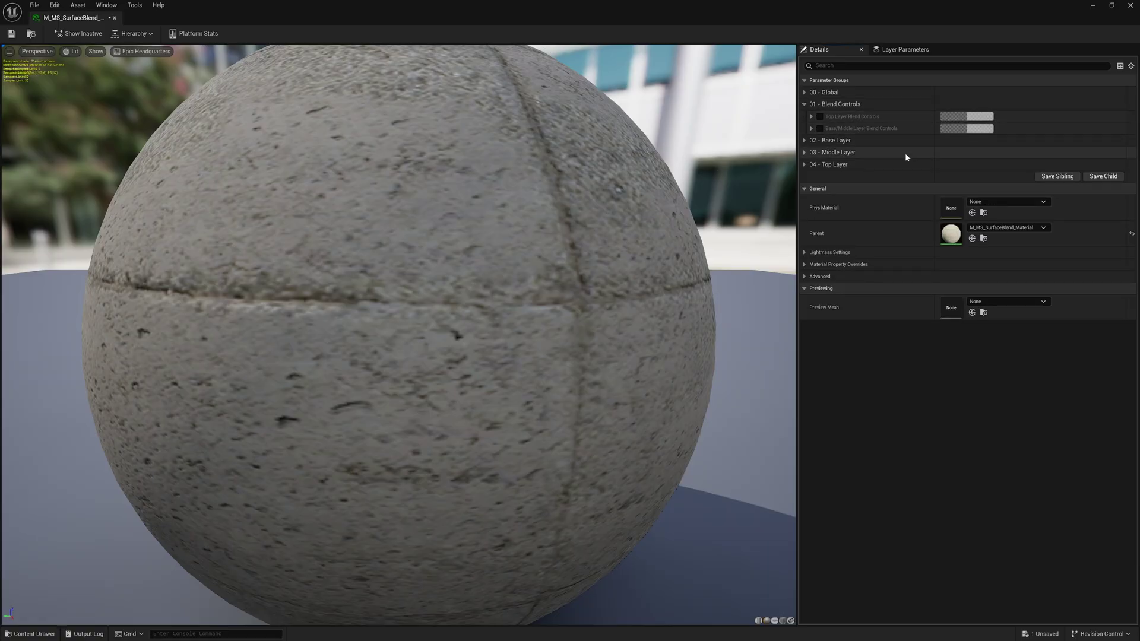
left_click(856, 140)
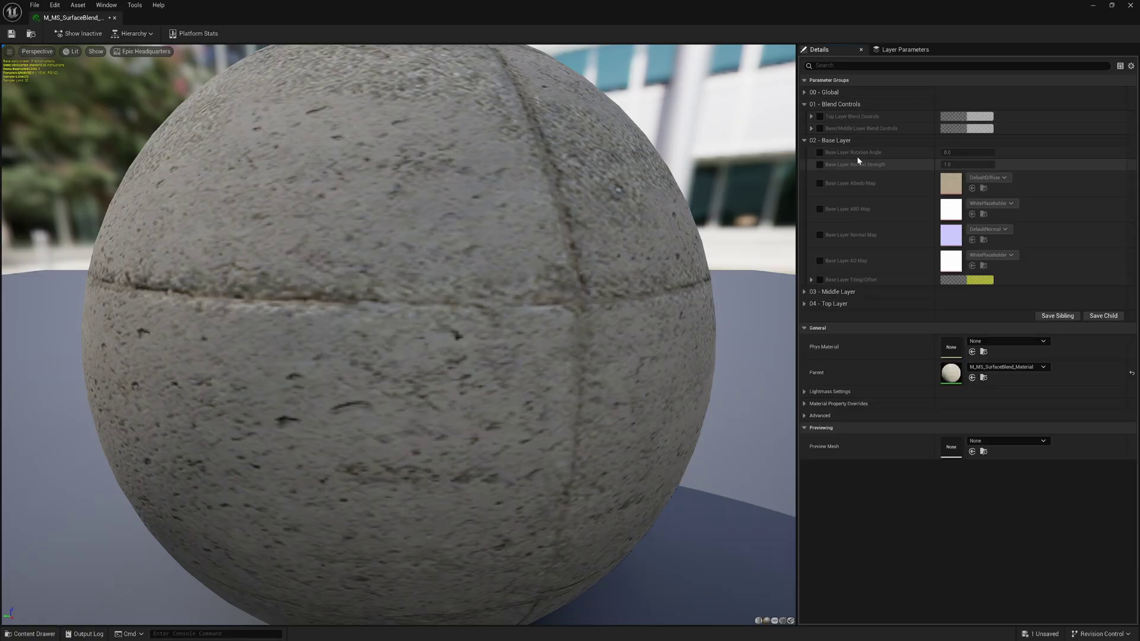
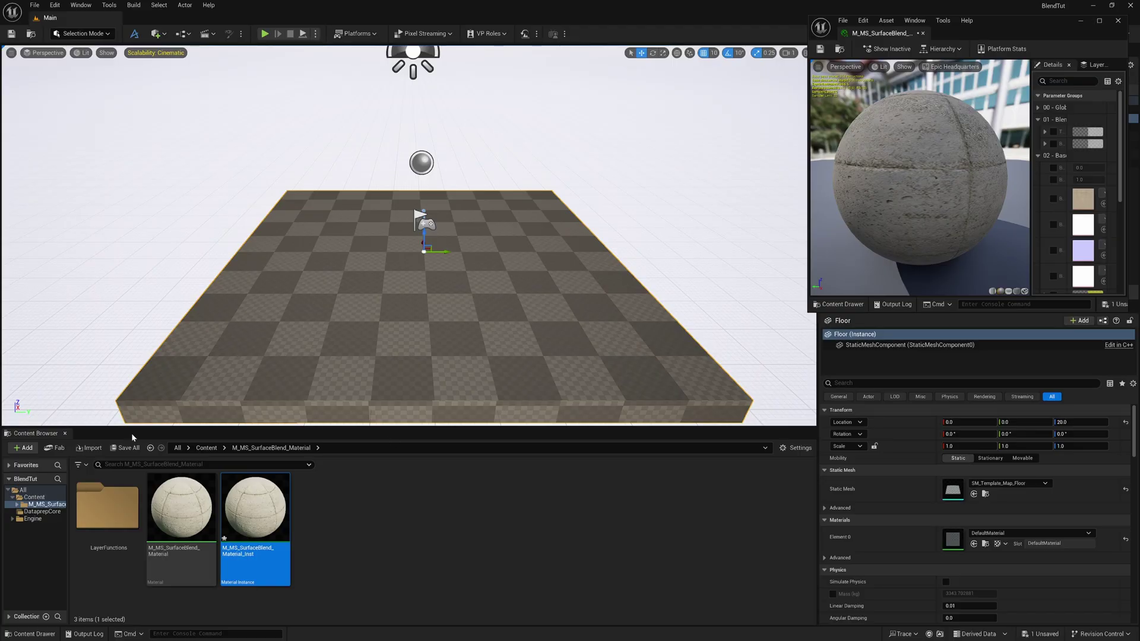
- Open Fab, search for "quxiel" among publishers, and open the Quixel publisher page
left_click(62, 450)
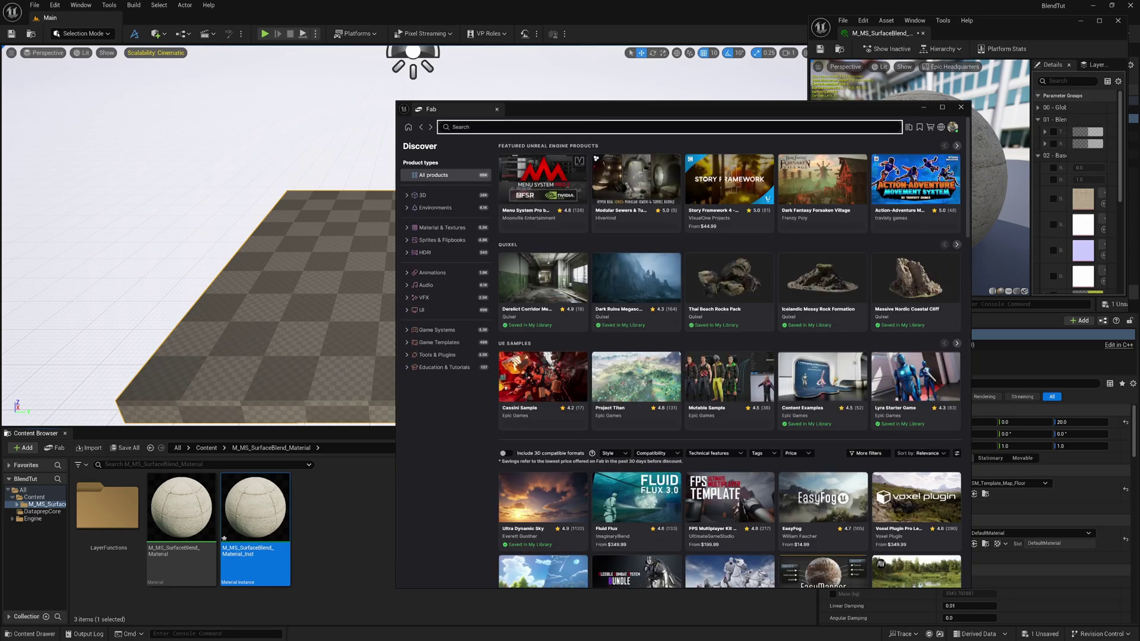
type("qux")
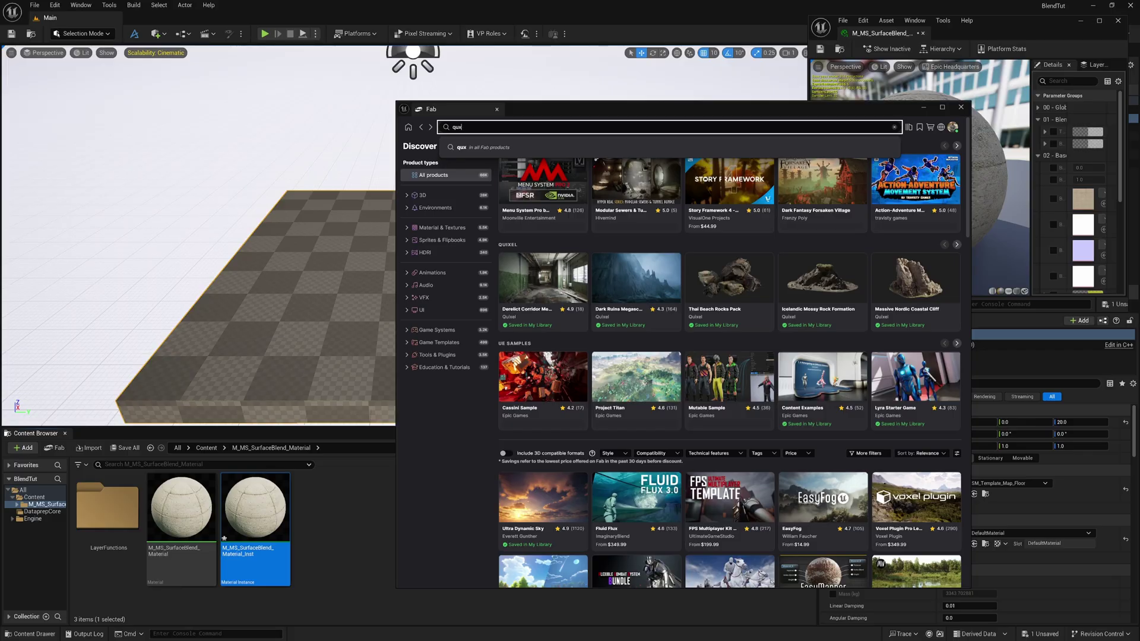
type("iel")
key("Return")
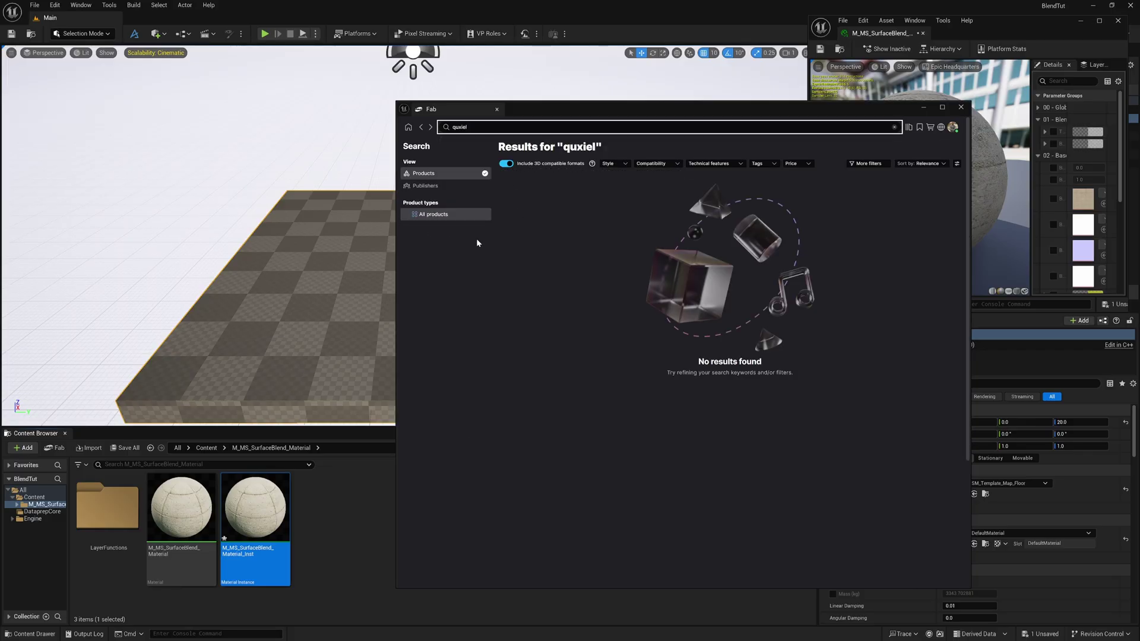
left_click(436, 189)
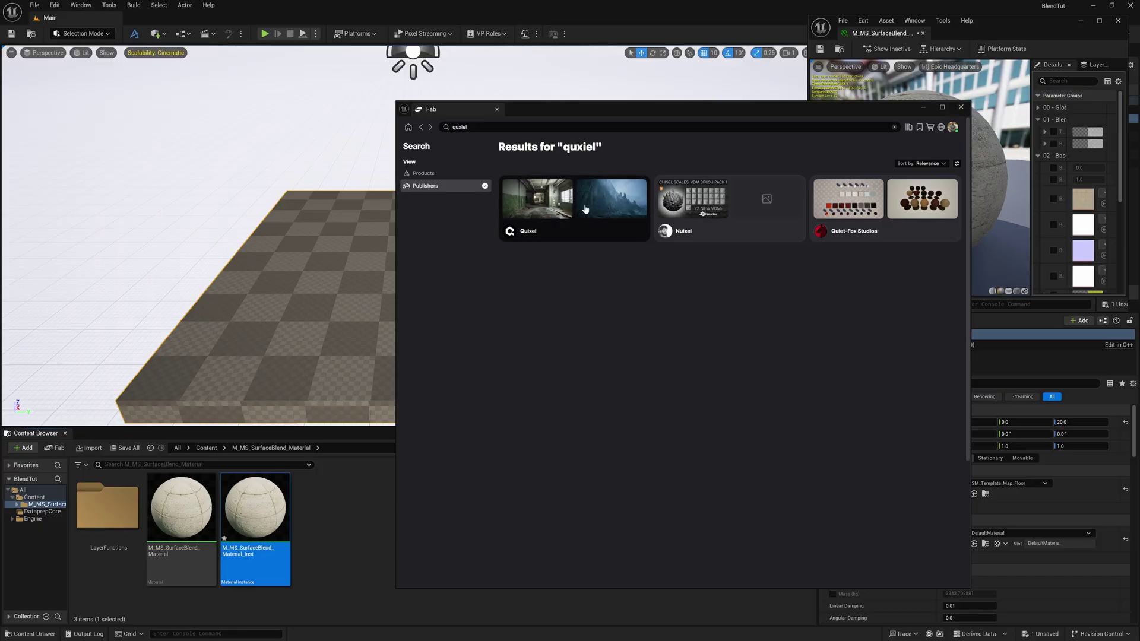
left_click(545, 232)
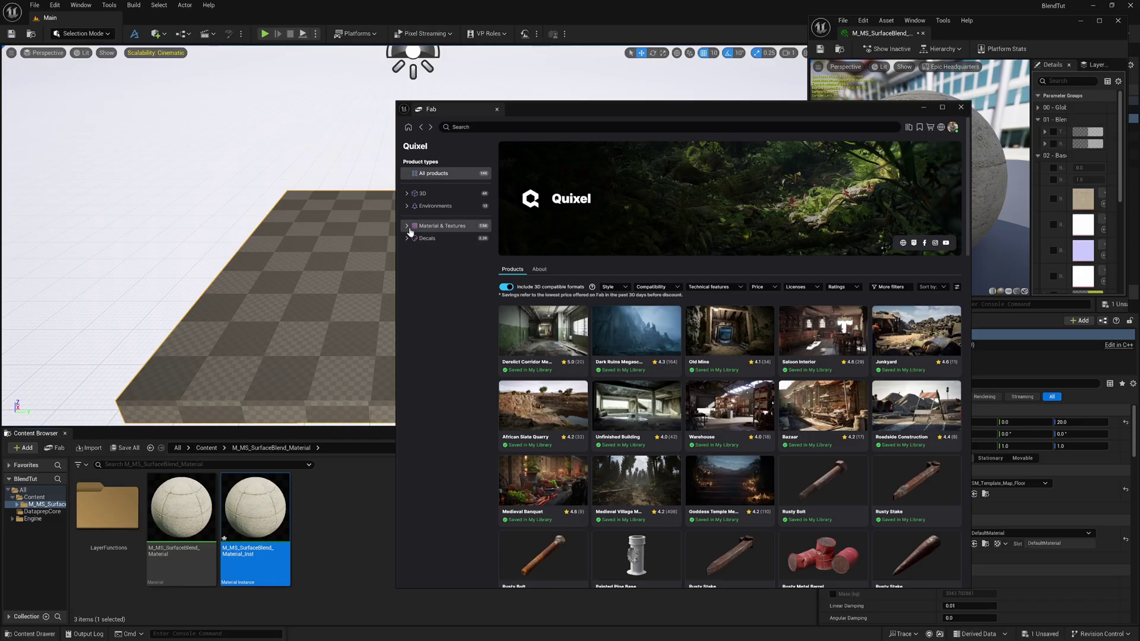
- Filter Quixel's products to Material & Textures, Nature & Terrain, Ground, and open Desert Outback Ground Rocky 06
left_click(438, 228)
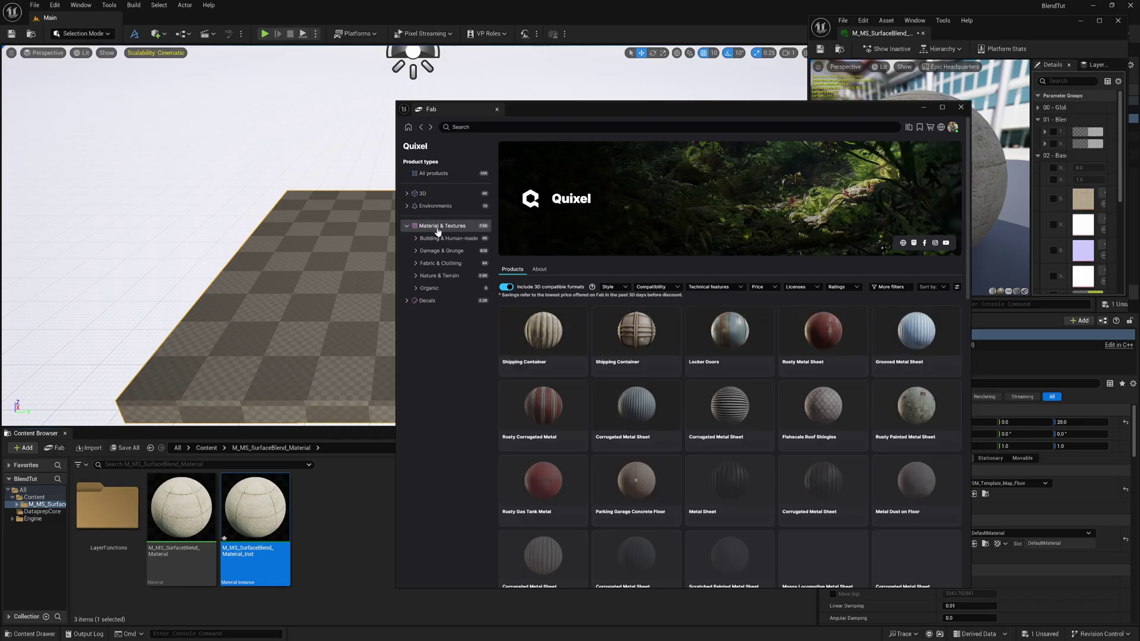
left_click(443, 276)
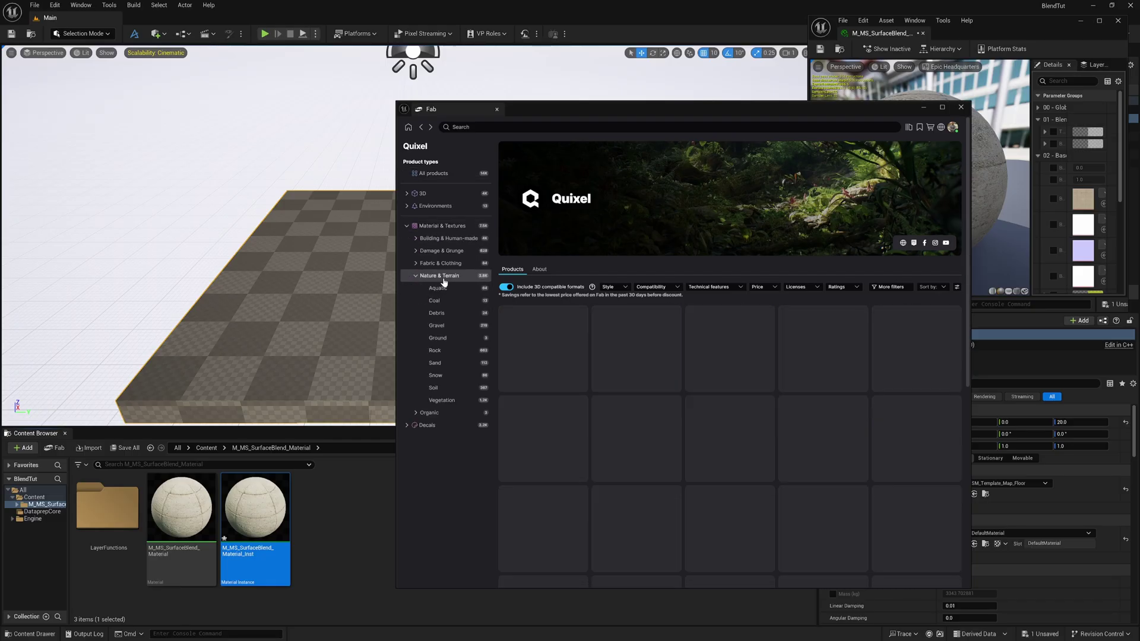
left_click(438, 338)
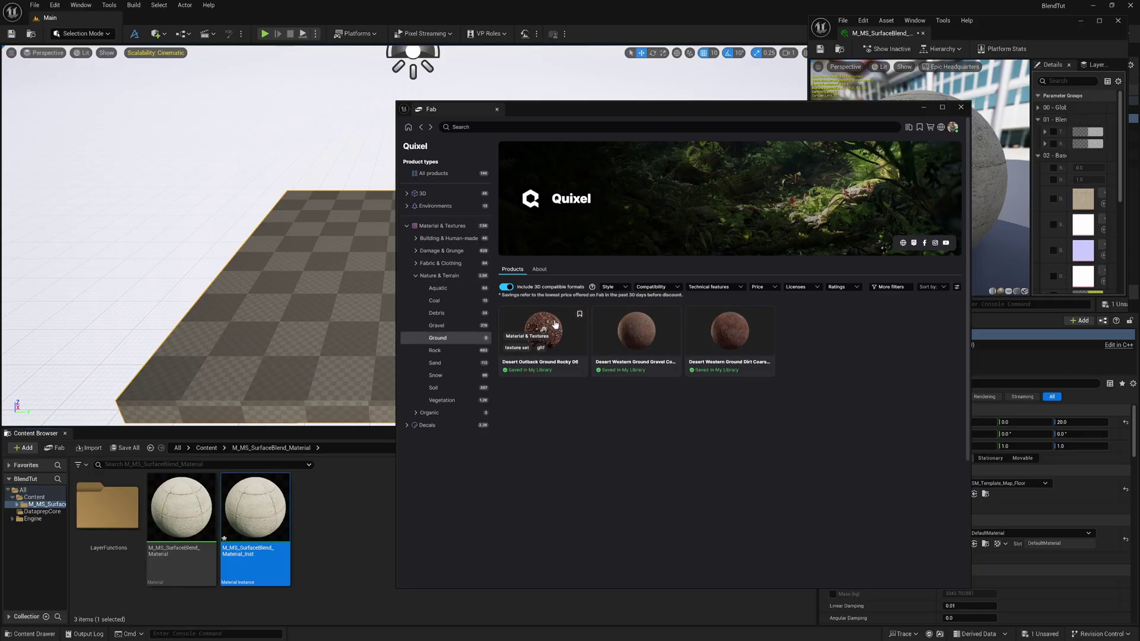
left_click(569, 342)
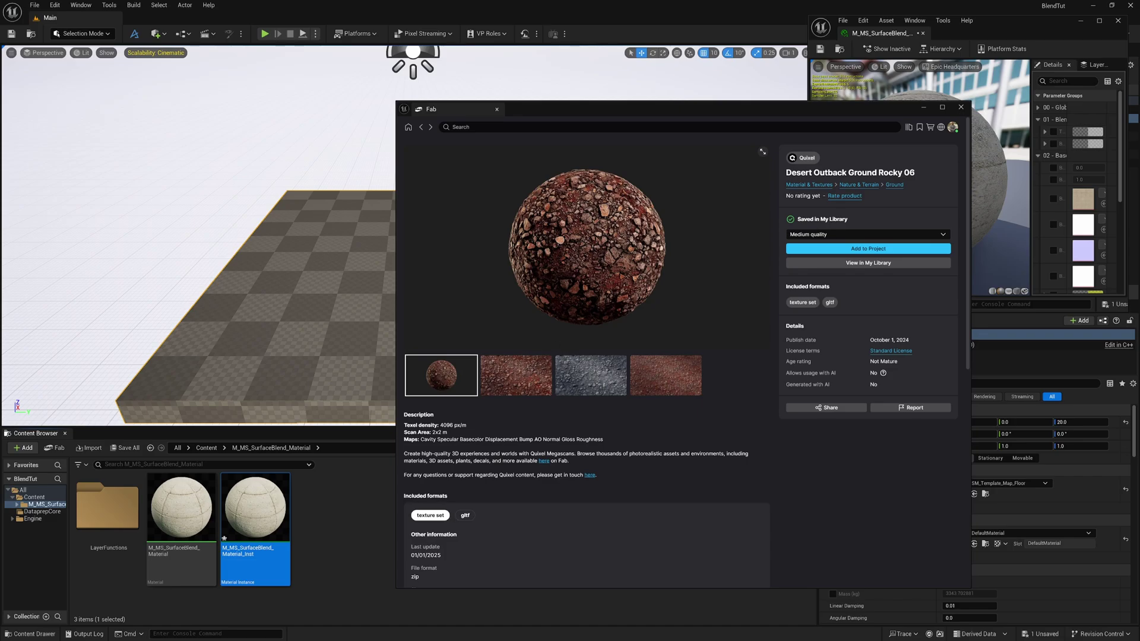
- Set Desert Outback Ground Rocky 06 to High quality and add it to the project
left_click(831, 235)
left_click(820, 264)
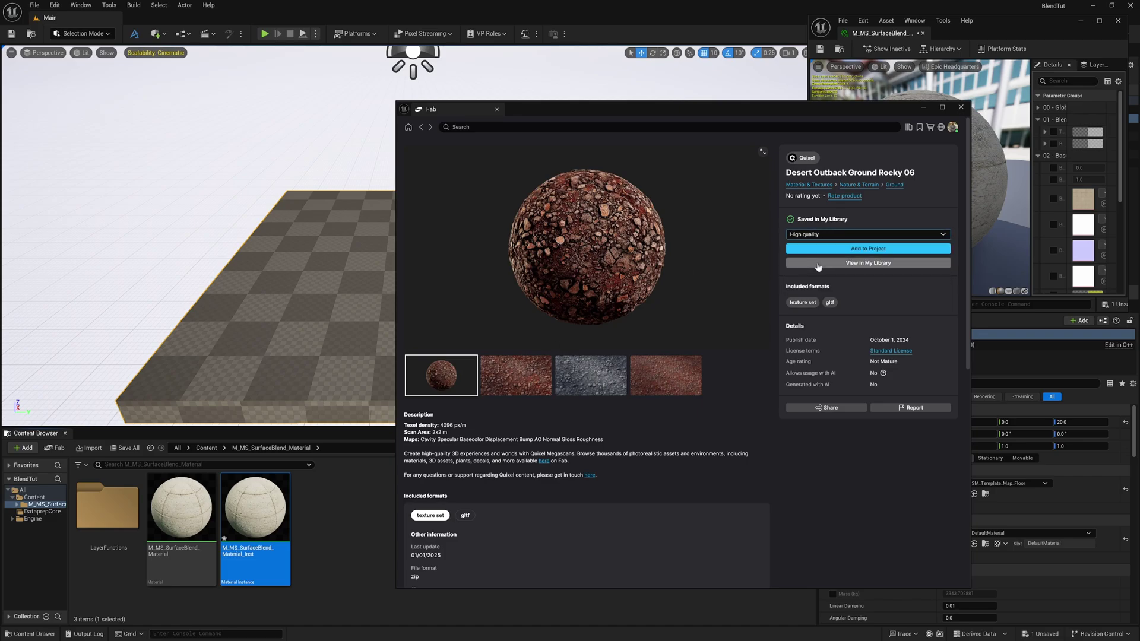
left_click(894, 249)
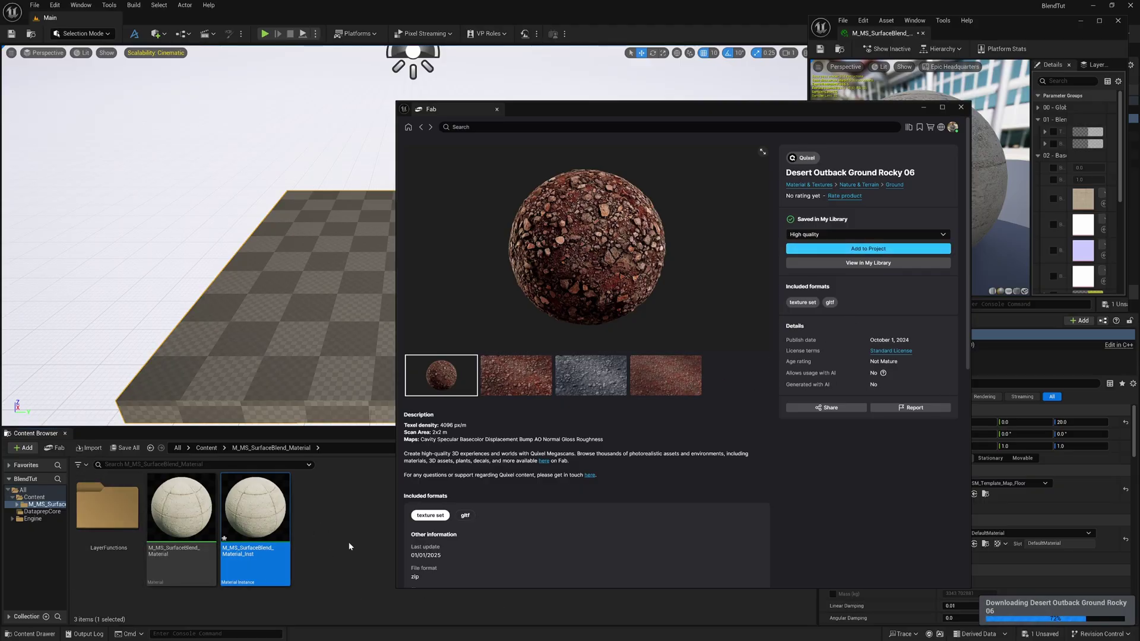
- Return to Quixel's Nature & Terrain products and add a green Pine Foliage material from Debris to the project at High quality
left_click(421, 127)
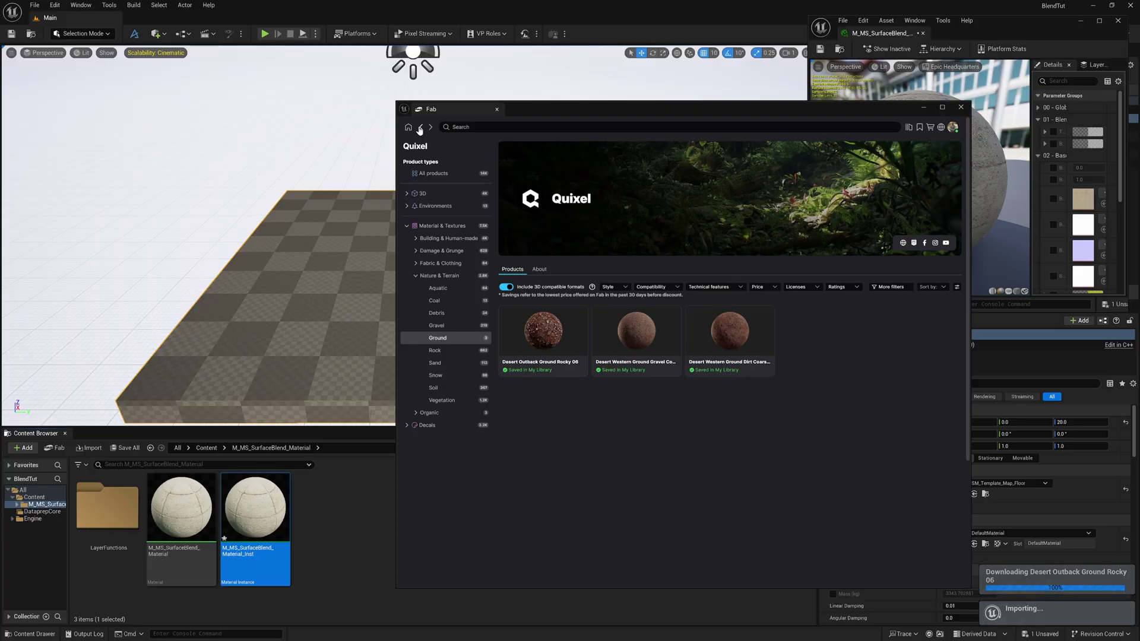
left_click(437, 313)
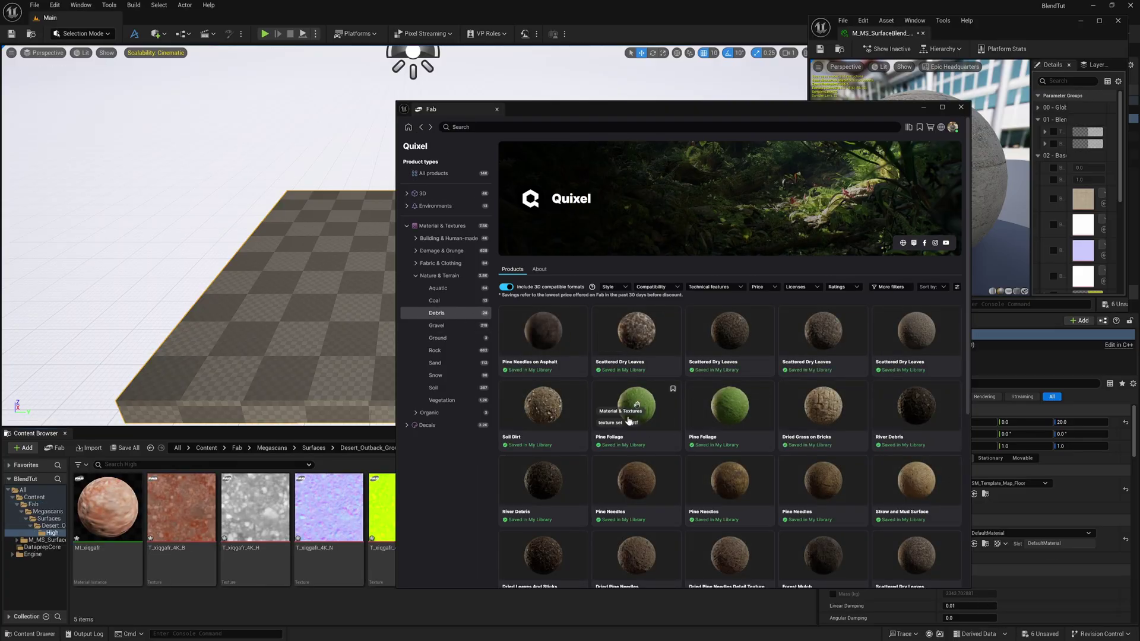
left_click(664, 420)
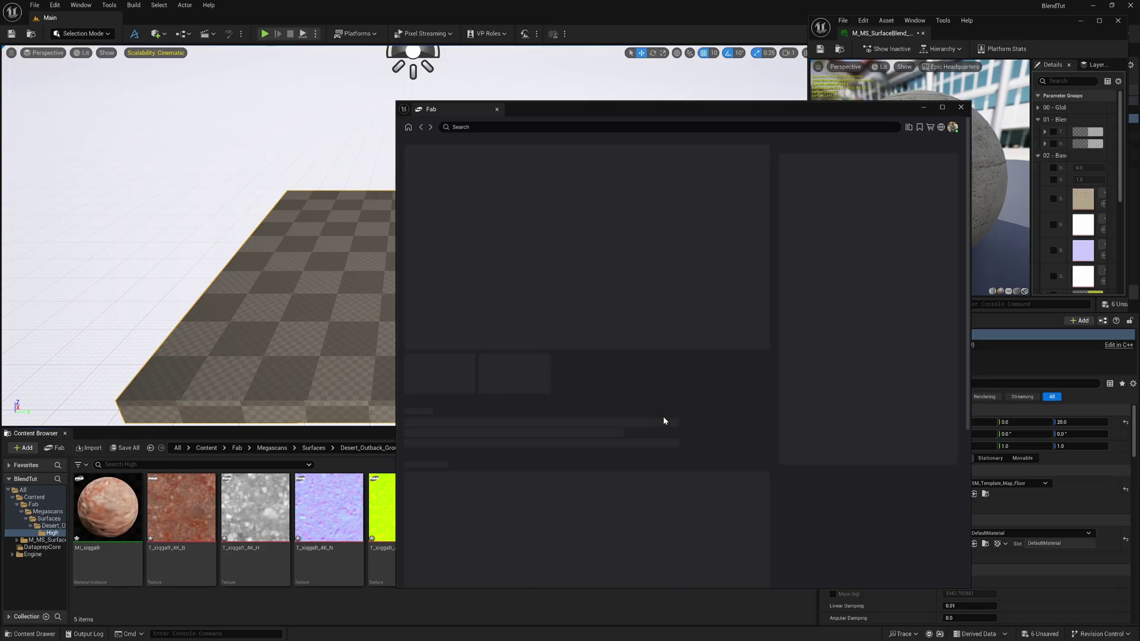
left_click(805, 248)
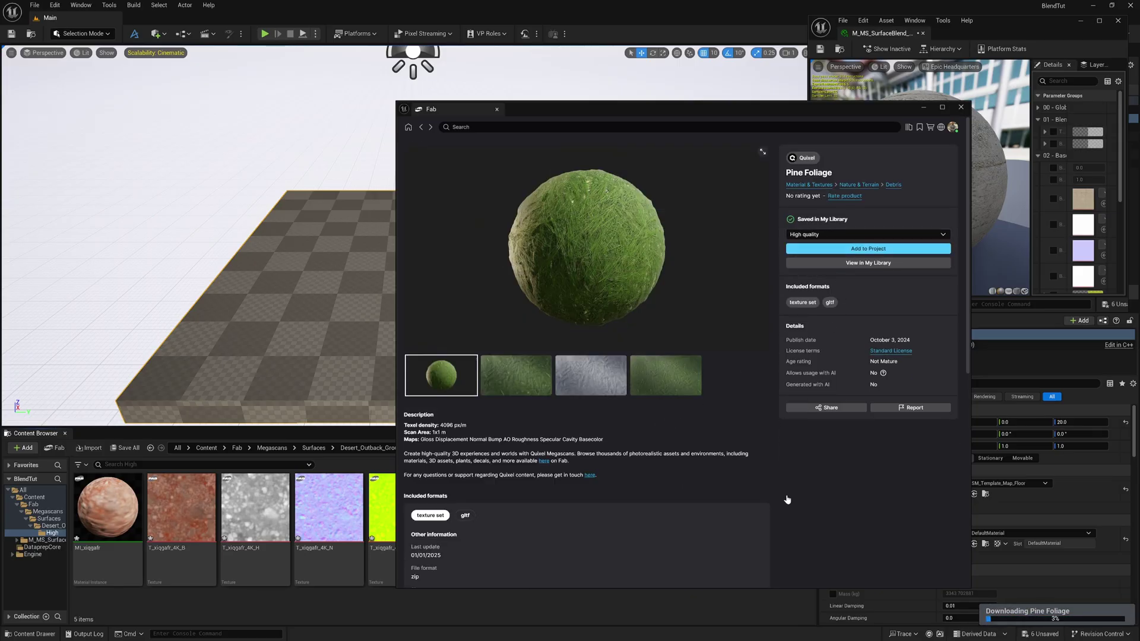
- Find Snow Covered Ground in Quixel's Snow category and add it to the project at High quality
left_click(421, 128)
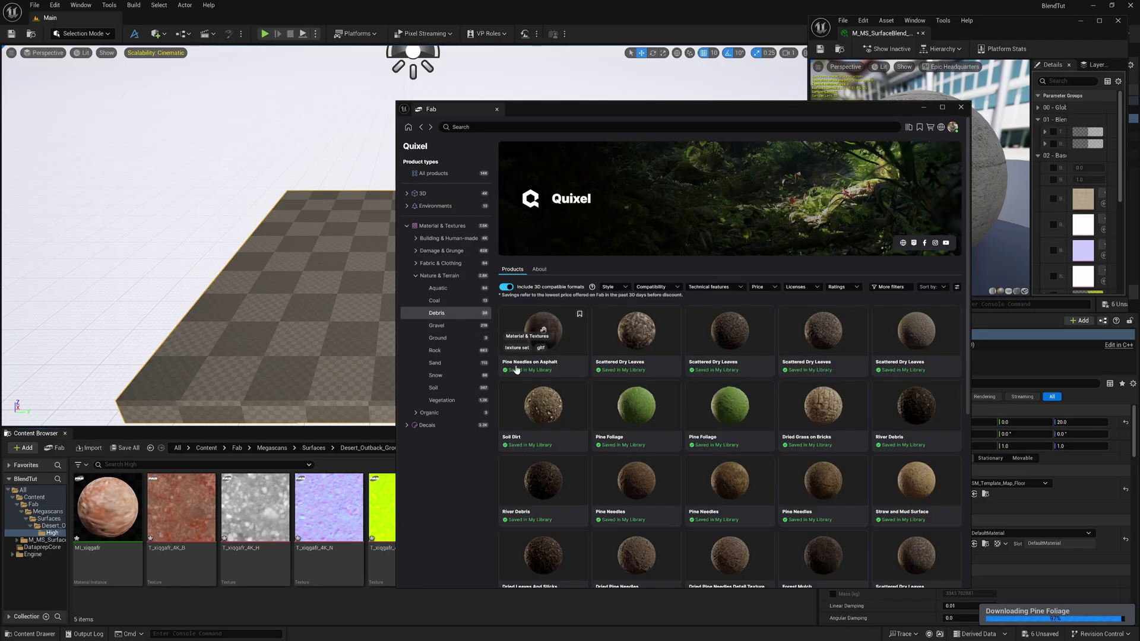
left_click(450, 380)
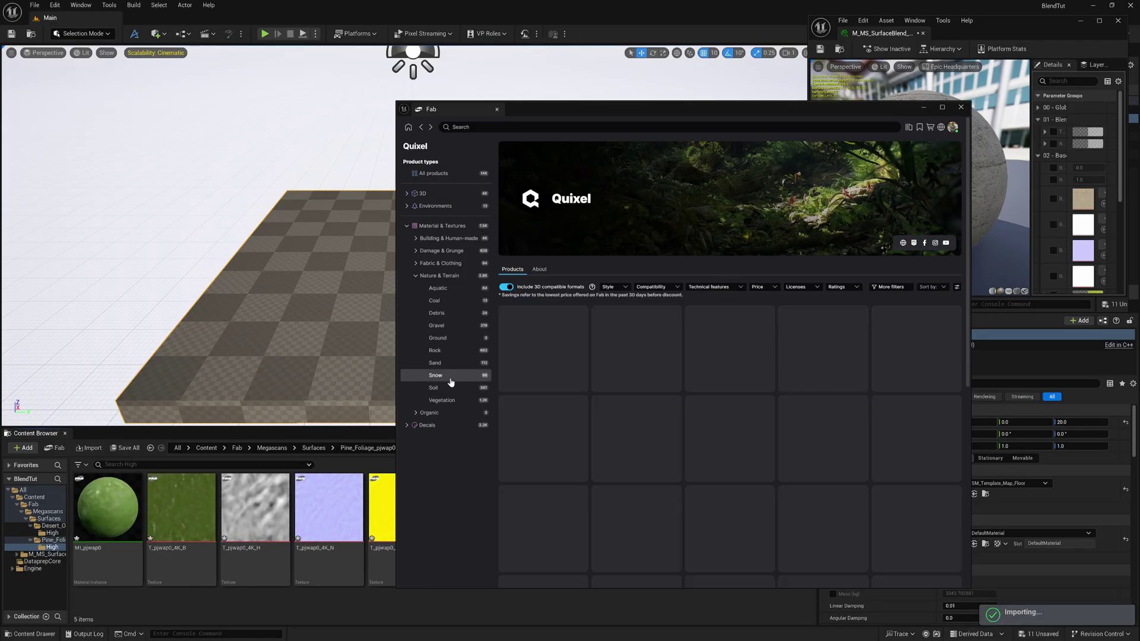
scroll(720, 474, "down", 4)
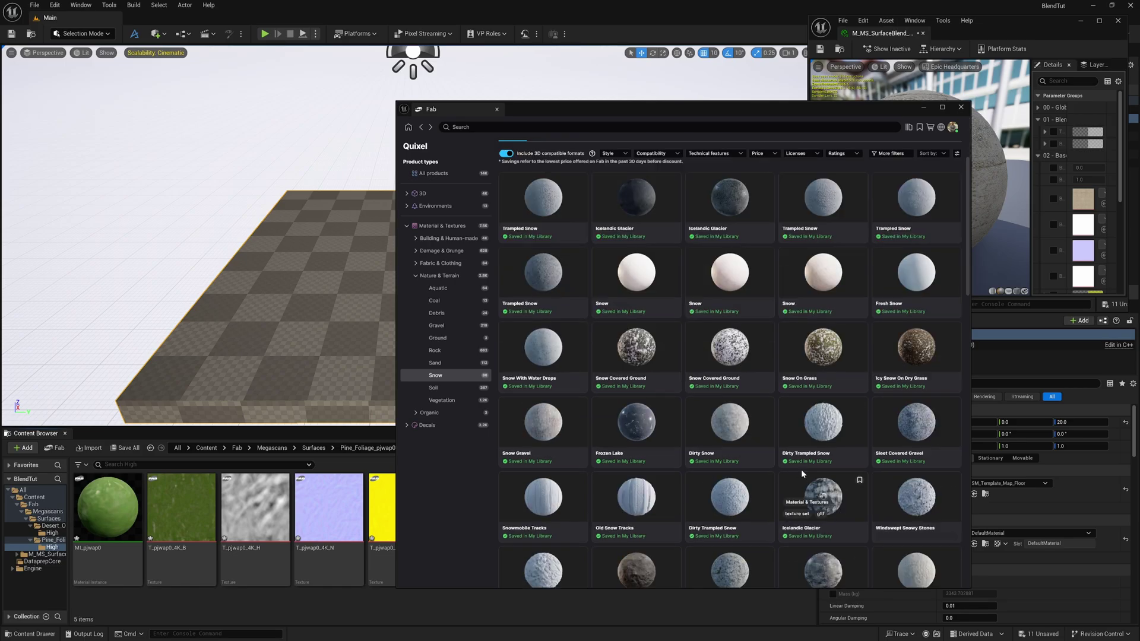
scroll(725, 392, "up", 1)
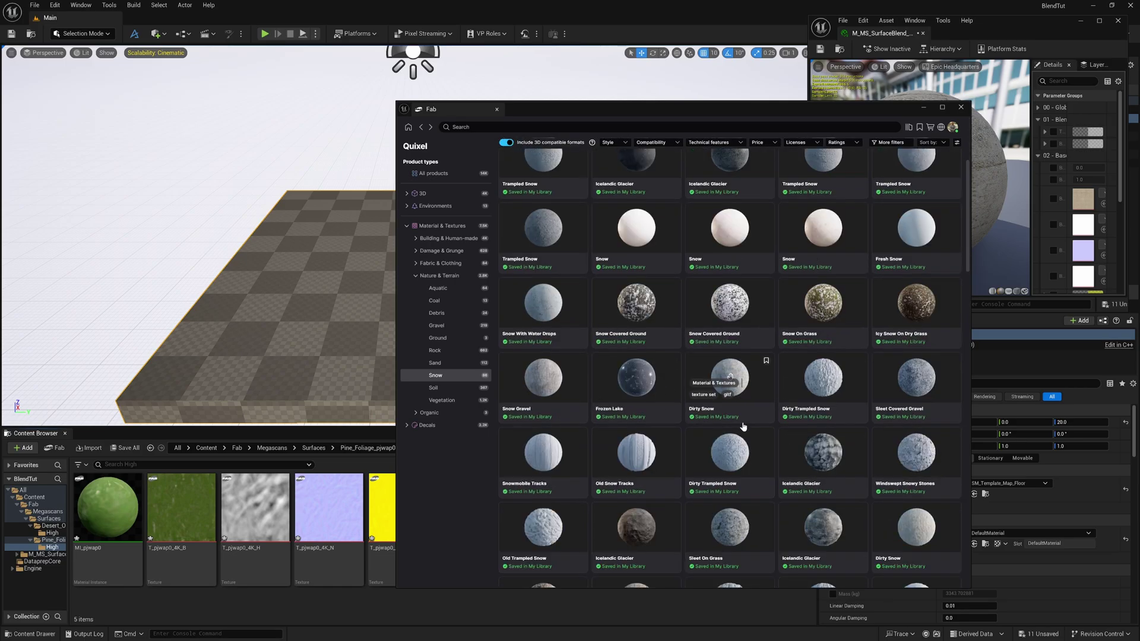
left_click(749, 307)
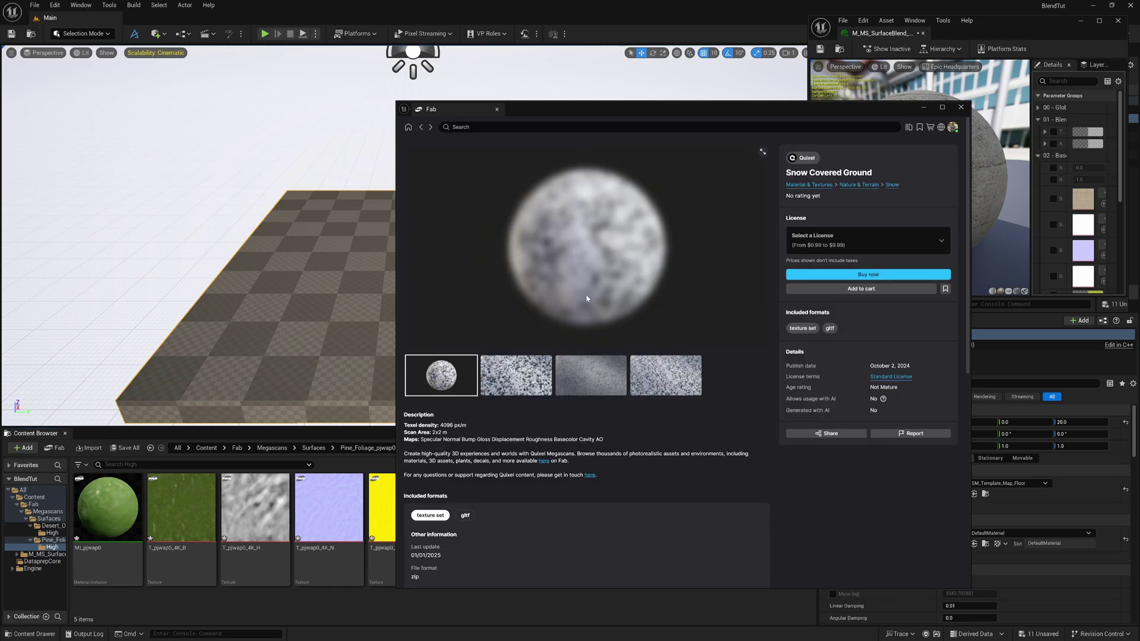
left_click(874, 251)
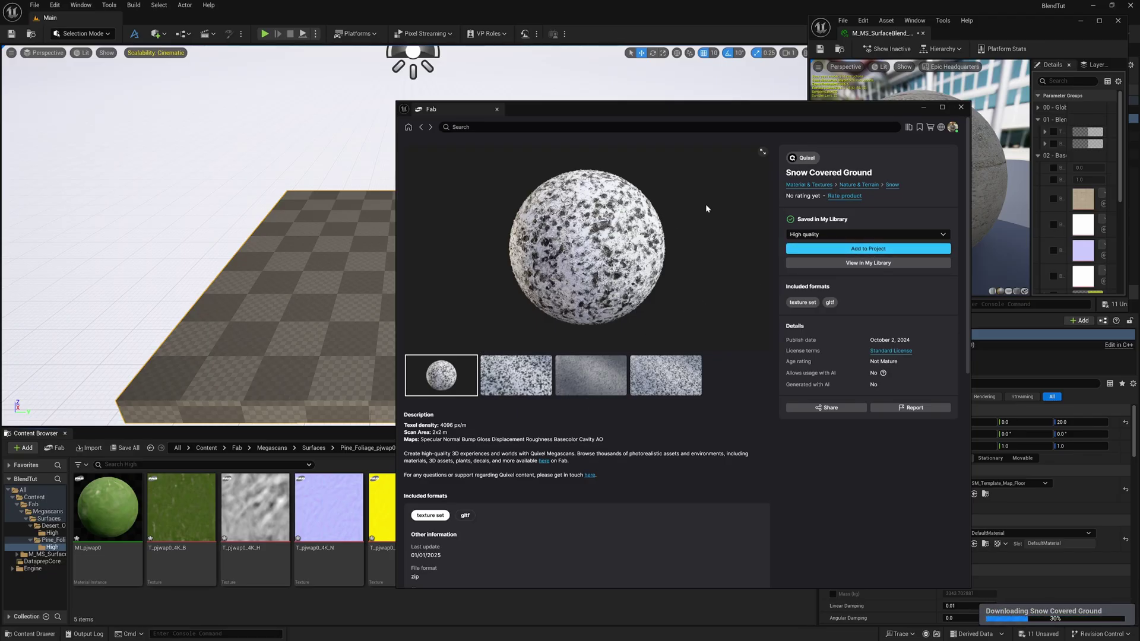
- Close Fab, and enlarge the material instance editor window before minimizing it to clear the level view
left_click(958, 109)
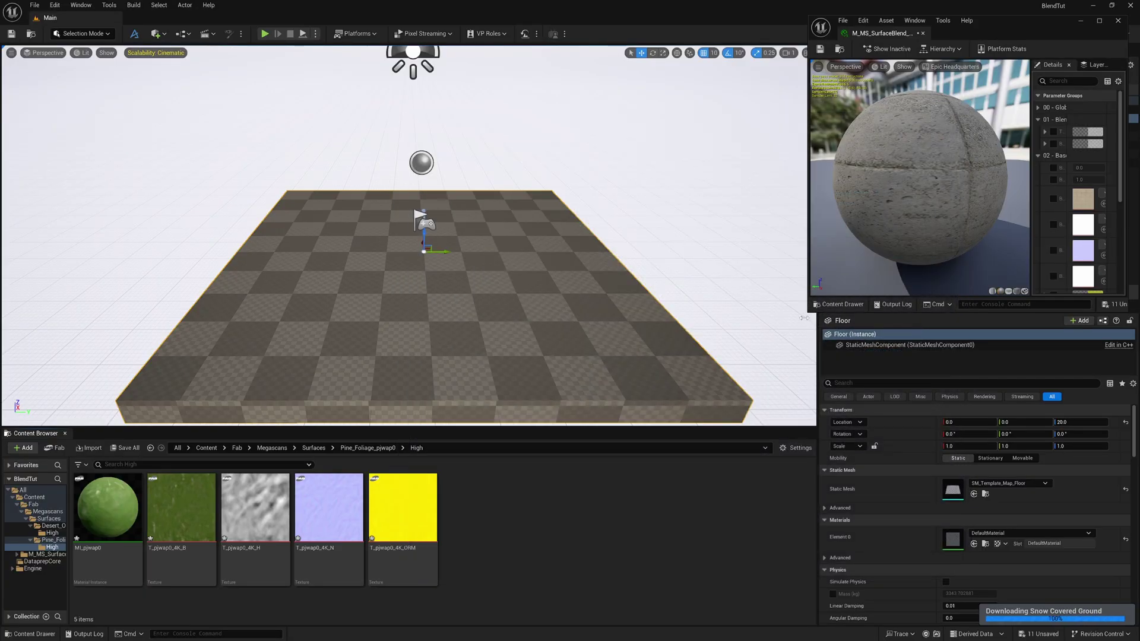
left_click_drag(810, 311, 499, 413)
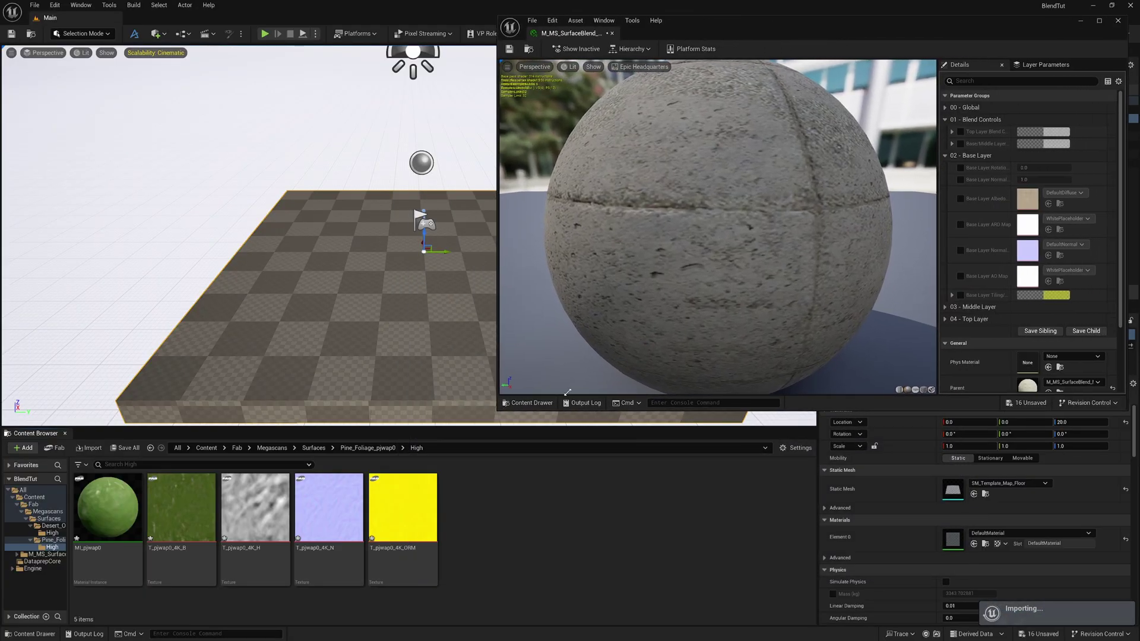
left_click_drag(735, 28, 561, 87)
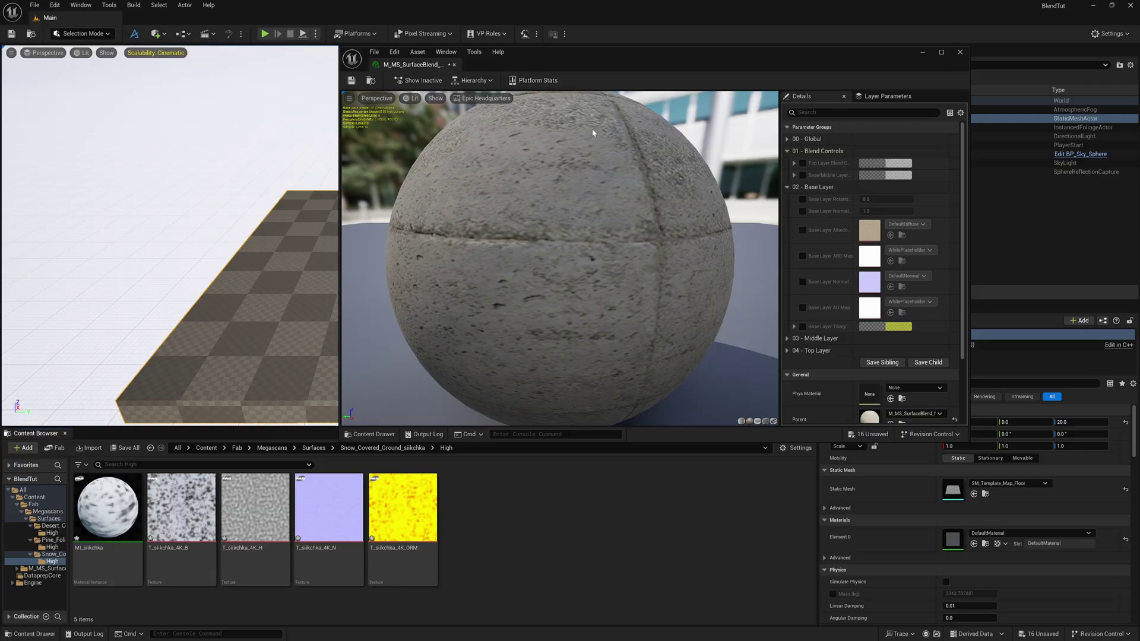
left_click(923, 52)
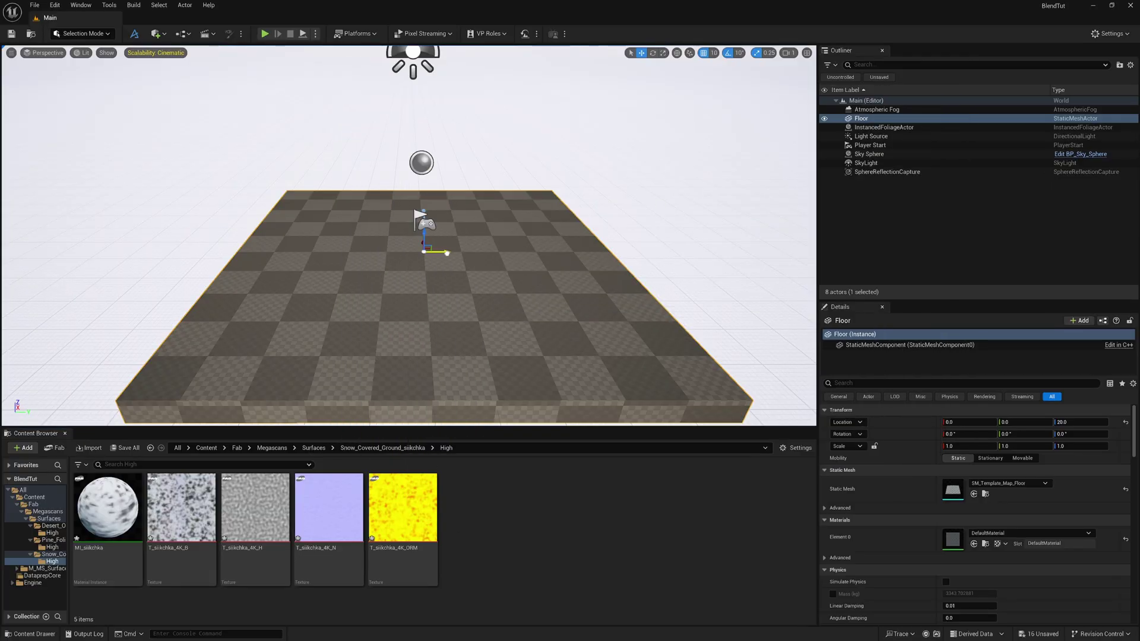
- Delete the Player Start and Floor actors from the level
left_click(430, 224)
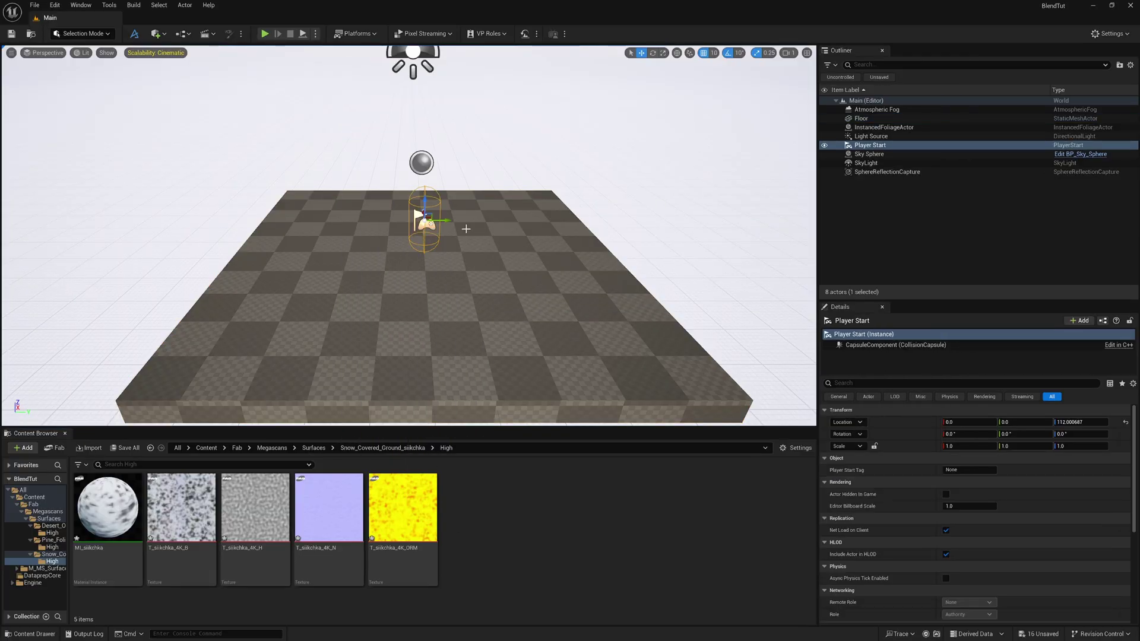
key("Delete")
left_click(490, 255)
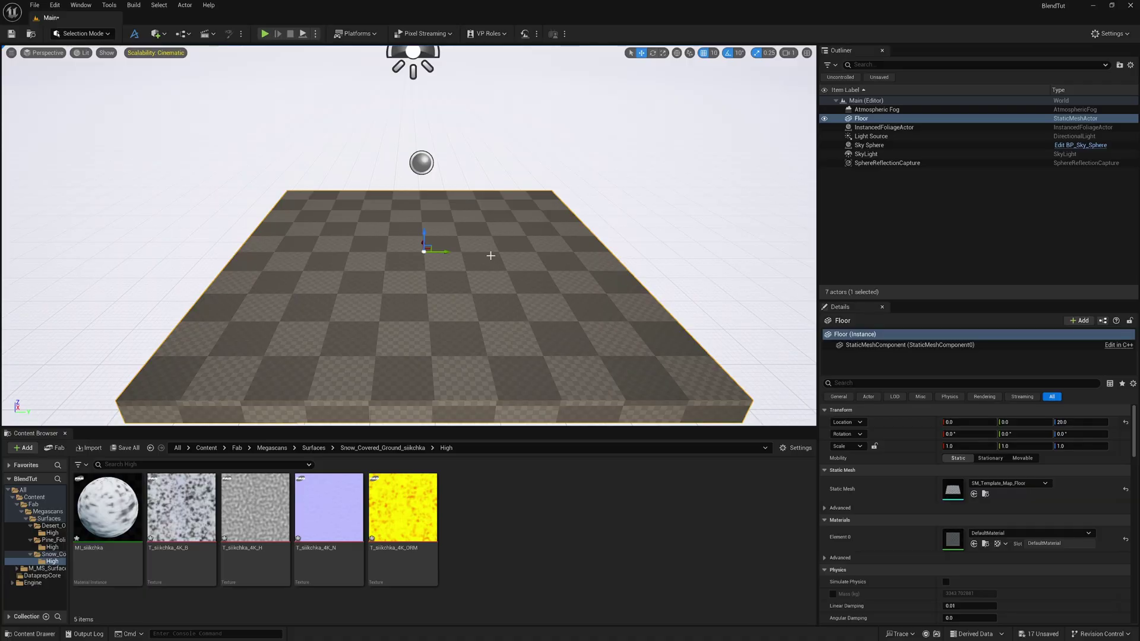
key("Delete")
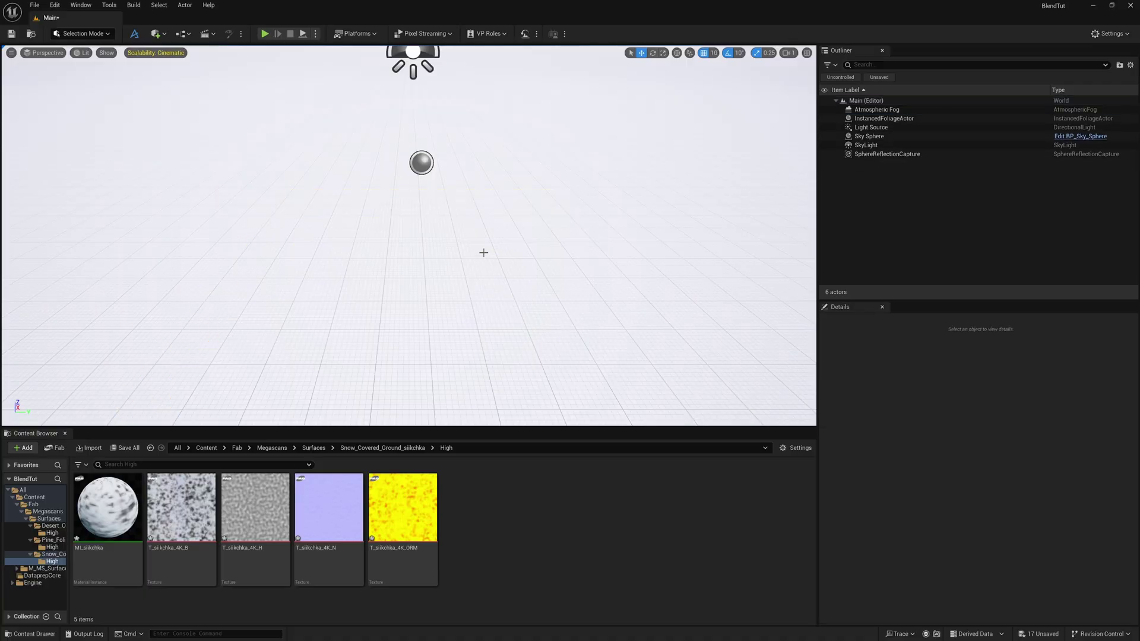
- Start a new rectangle mesh in Modeling Mode with 100 width subdivisions and 100 depth subdivisions
left_click(99, 34)
left_click(89, 86)
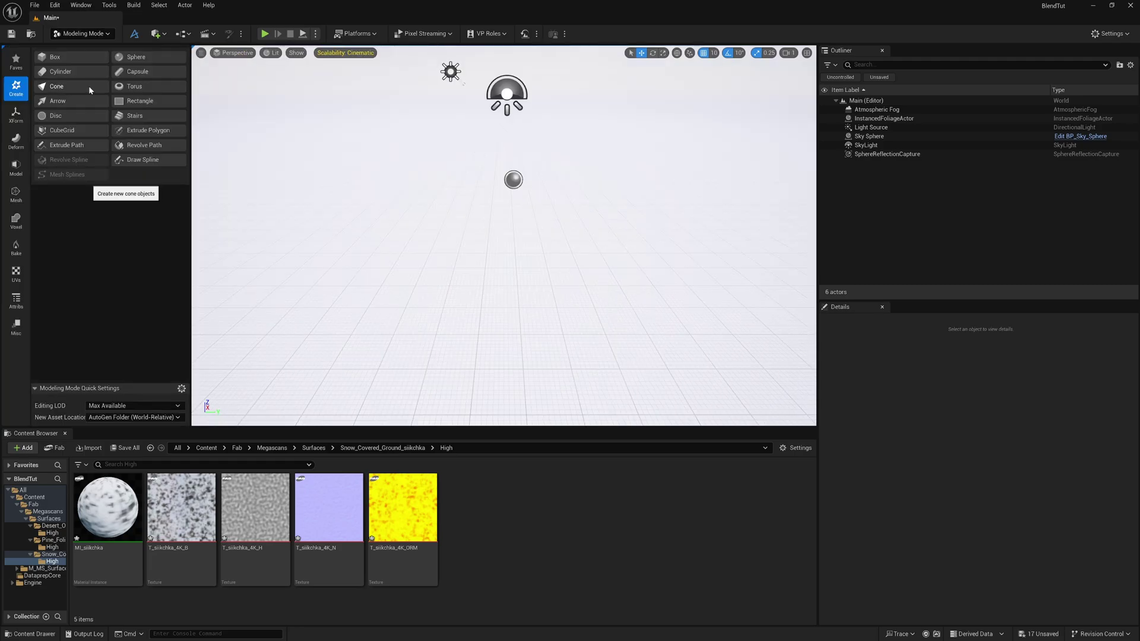
left_click(135, 102)
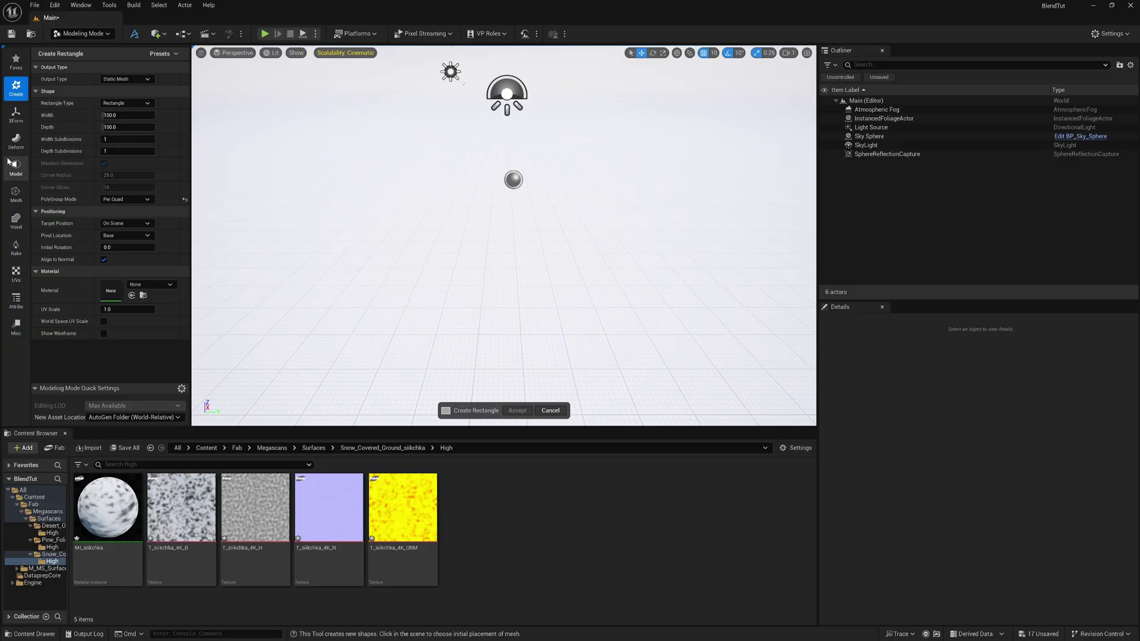
left_click(110, 140)
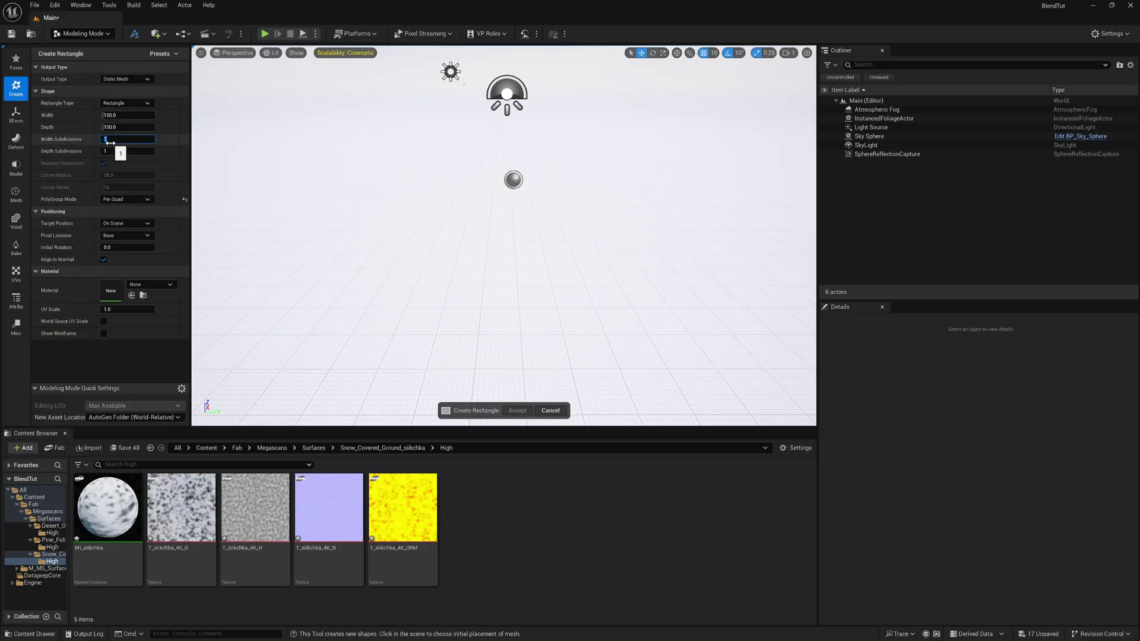
type("100")
left_click(112, 150)
type("100")
key("Return")
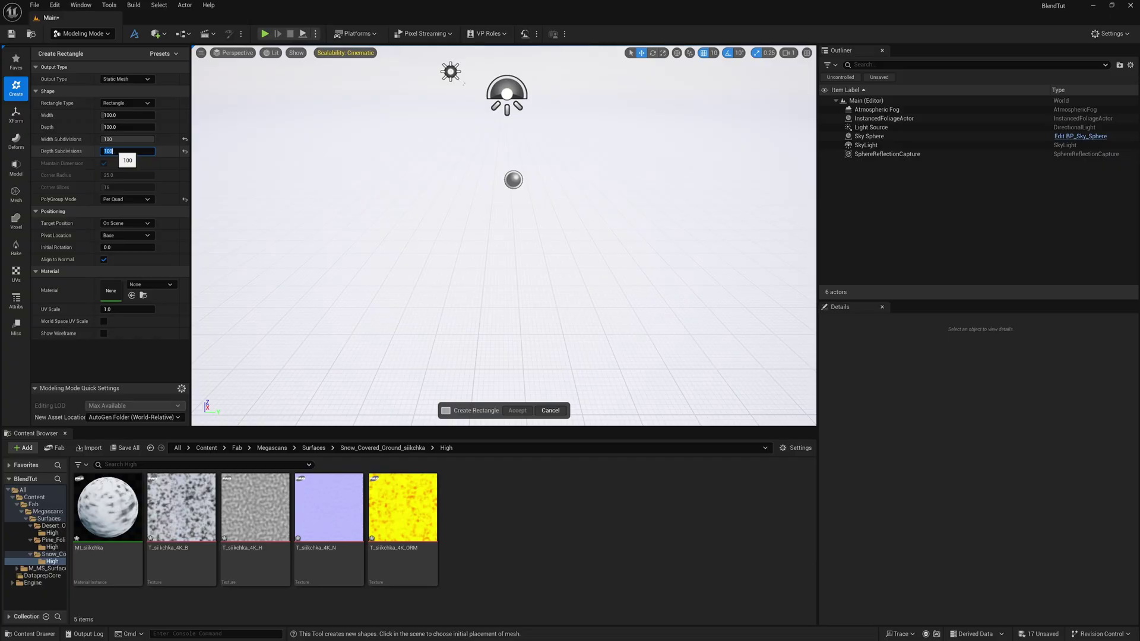
- Set the rectangle's width and depth to 600, place it on the ground grid and accept it
left_click(127, 115)
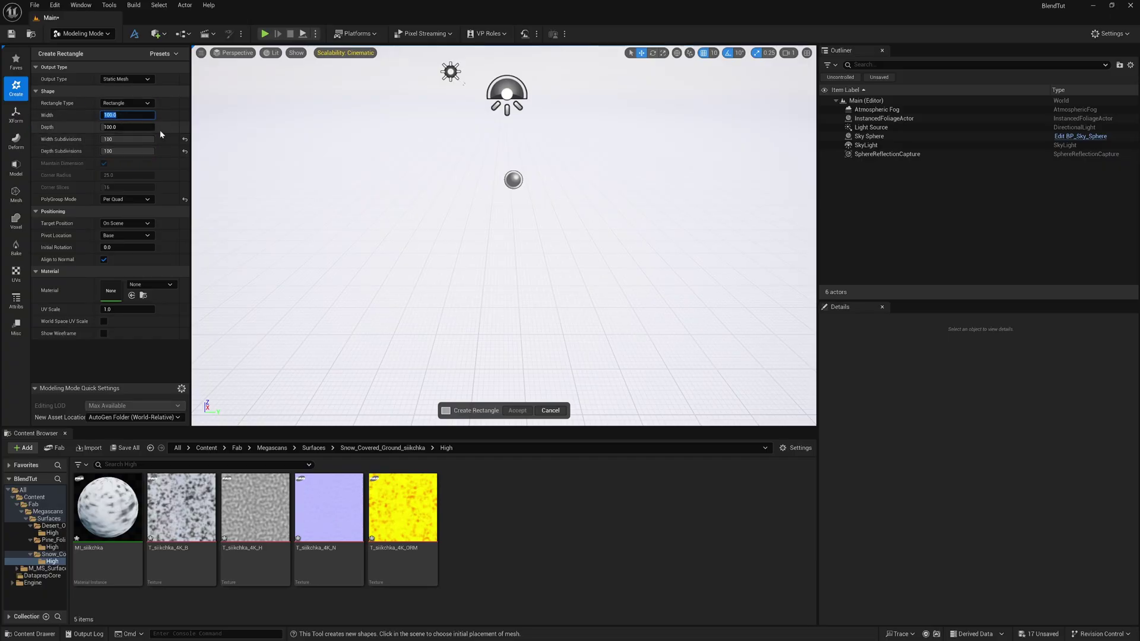
type("600")
left_click(128, 128)
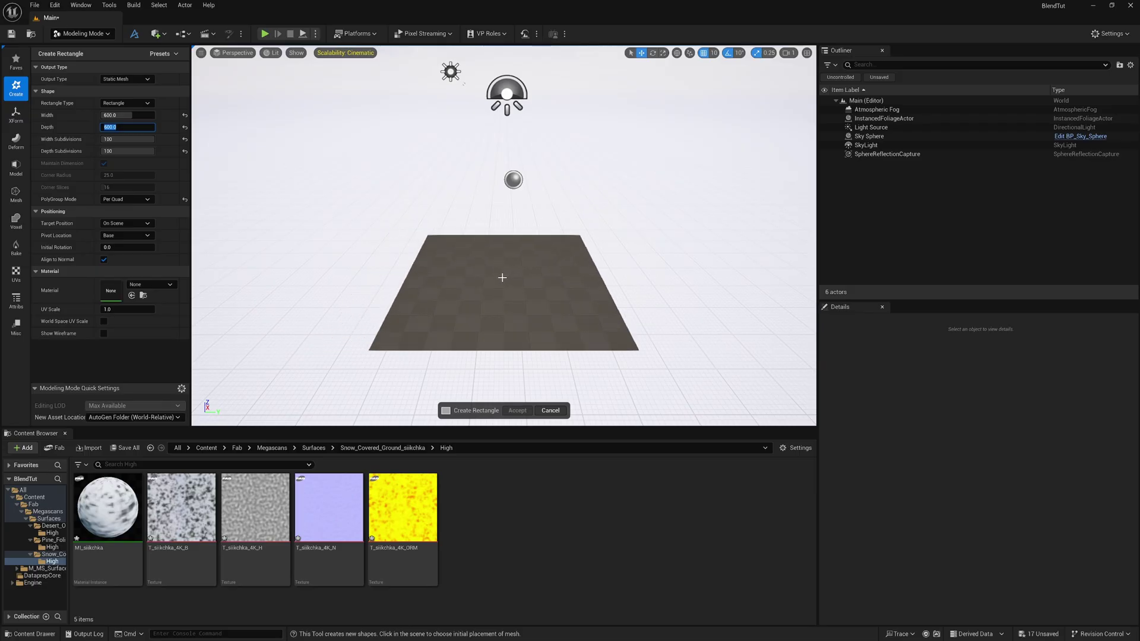
left_click(494, 275)
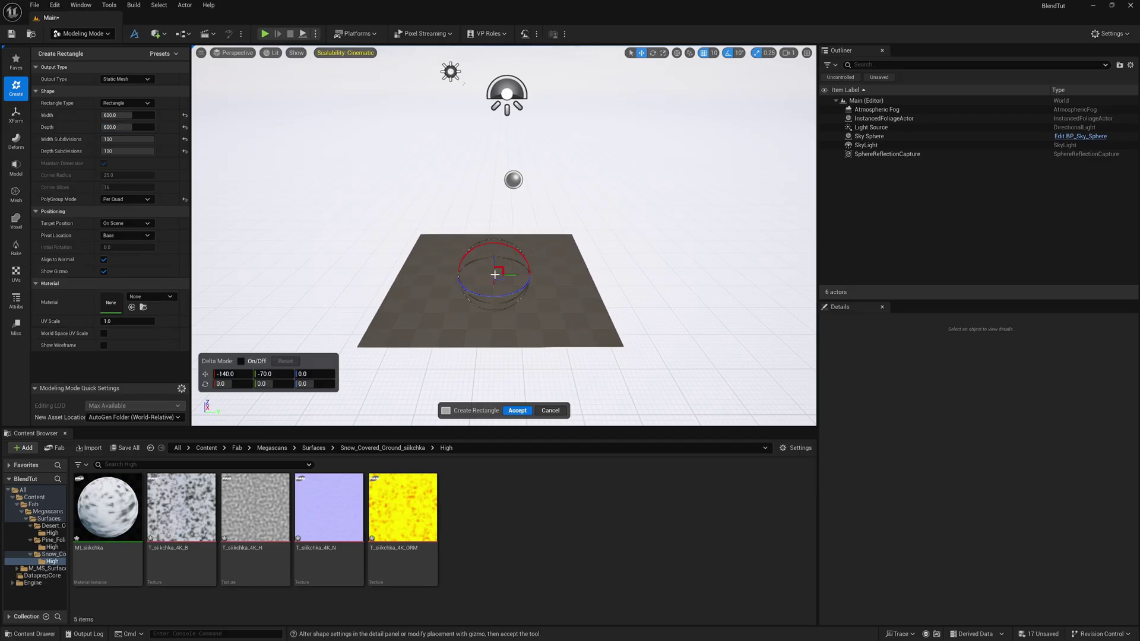
left_click(513, 411)
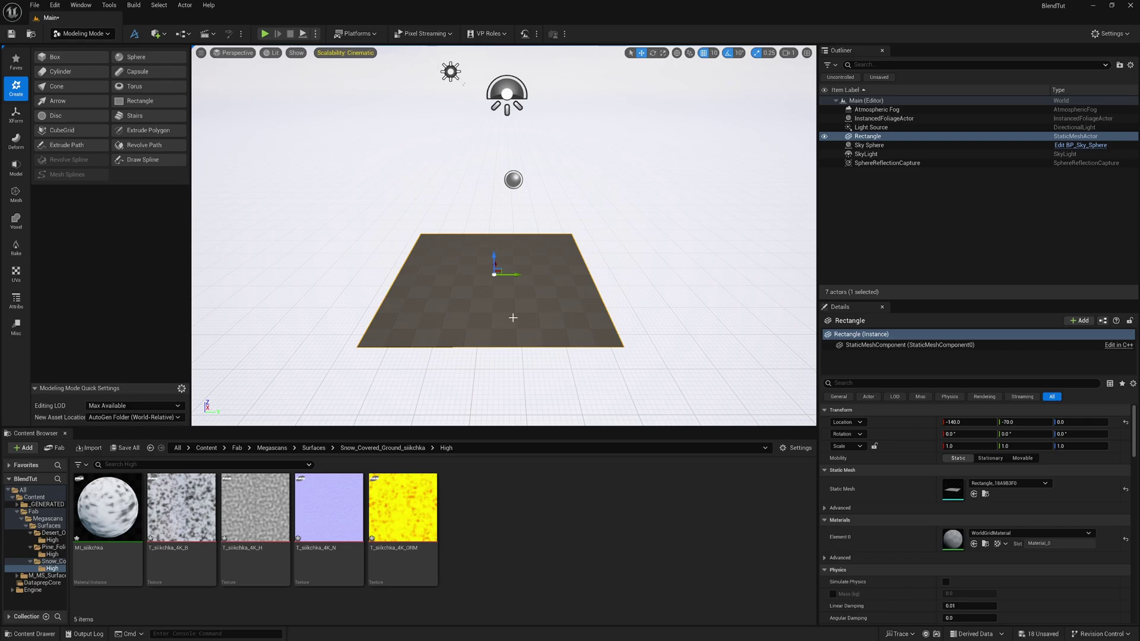
- Return to Selection Mode and reset the rectangle's location to 0, 0, 0
left_click(82, 34)
left_click(79, 49)
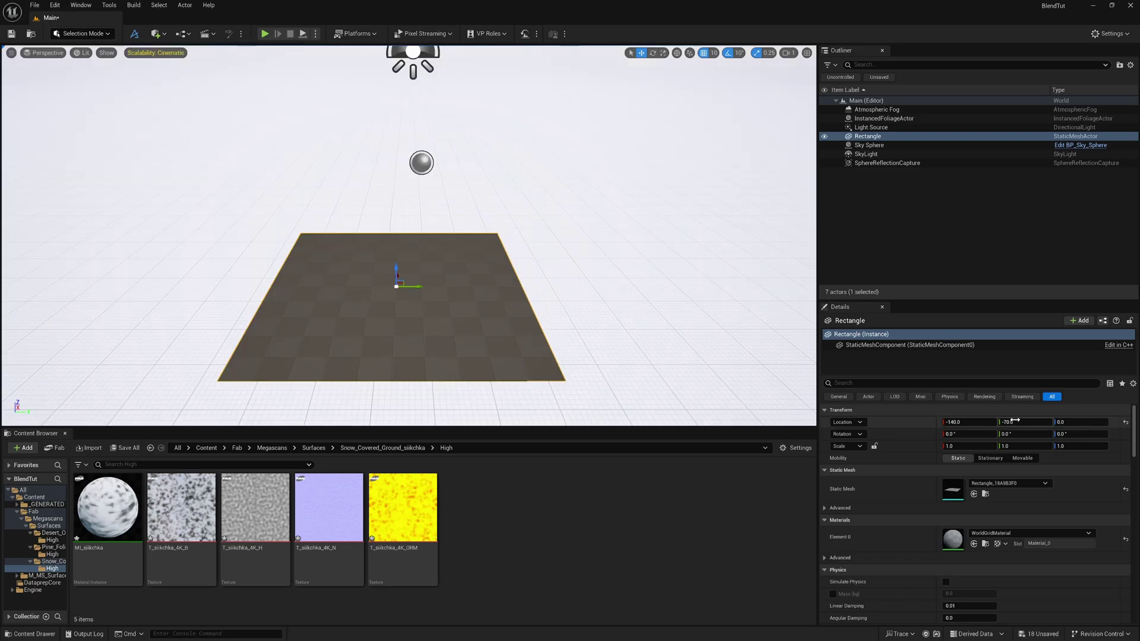
left_click(1125, 422)
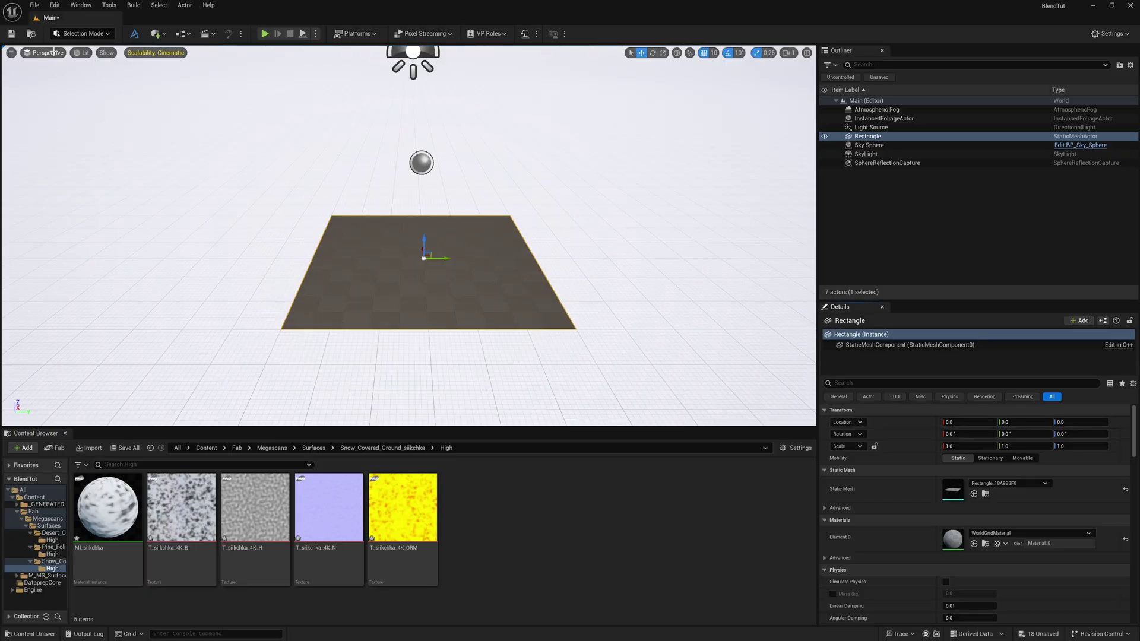
- Inspect the rectangle's subdivisions up close in Wireframe view and switch back to Lit
left_click(86, 53)
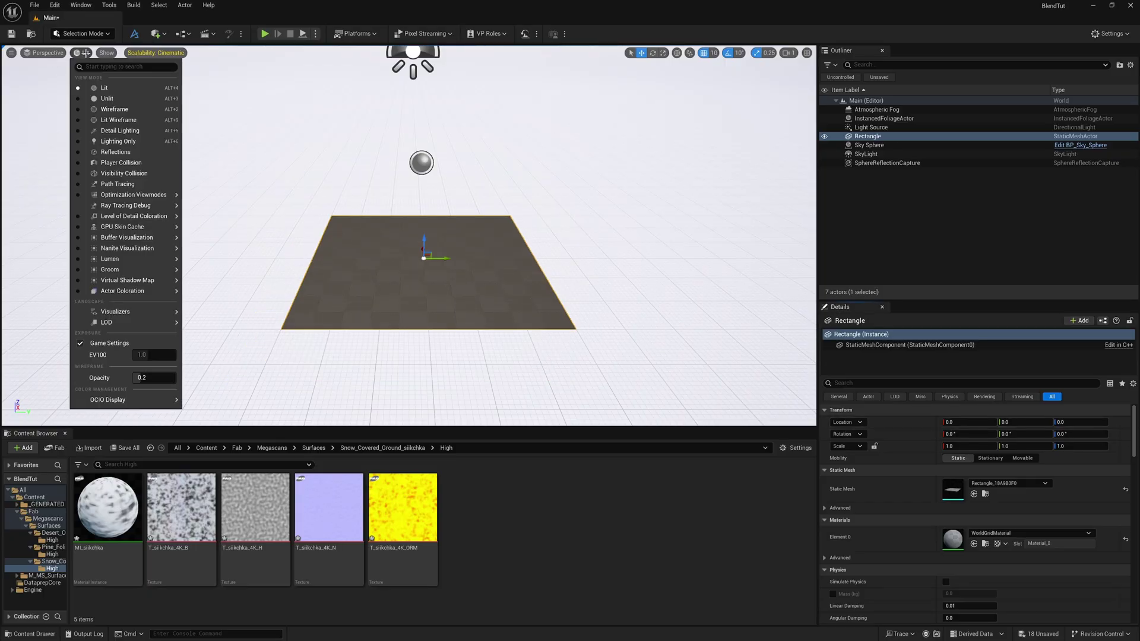
left_click(113, 109)
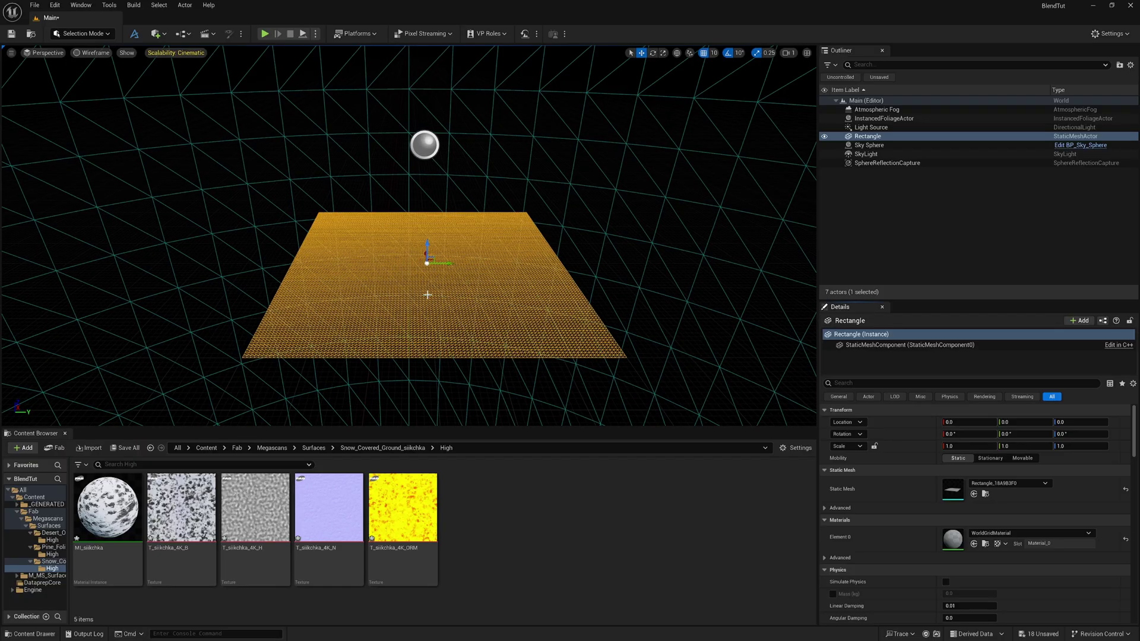
scroll(427, 294, "up", 6)
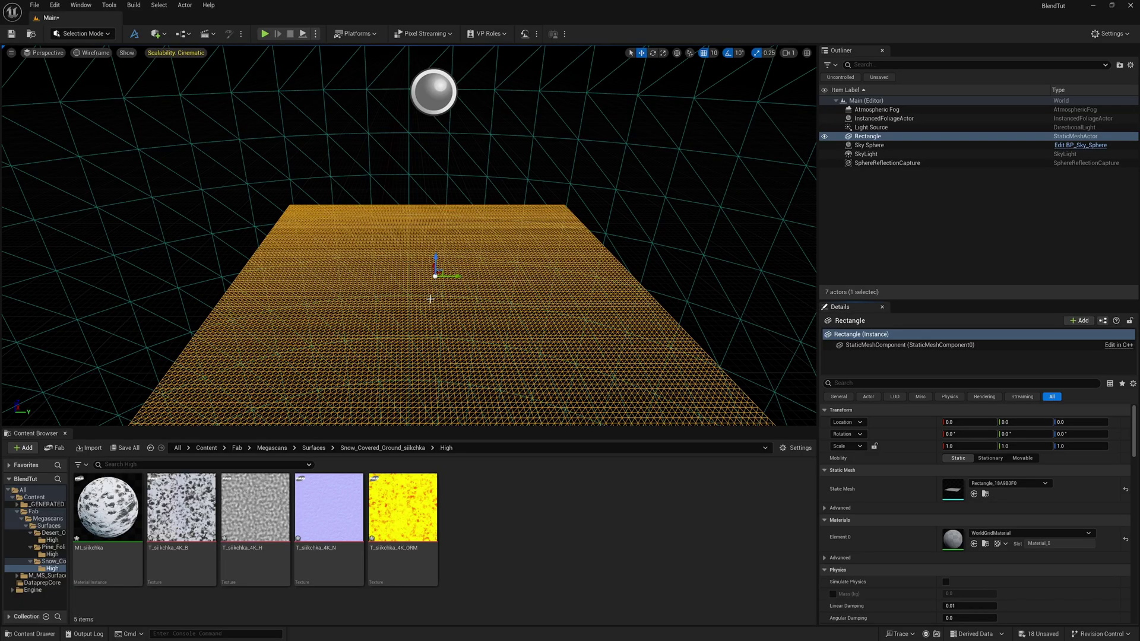
left_click(92, 53)
left_click(101, 87)
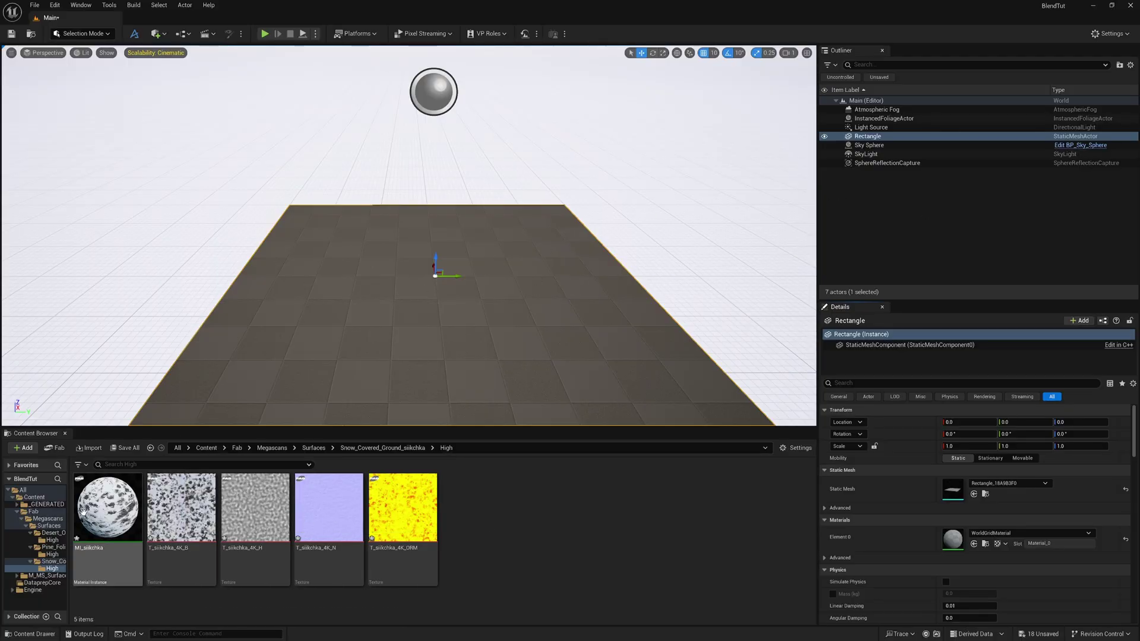
- Widen the project's folder tree so full names are readable and open the root Content folder
left_click_drag(70, 515, 137, 514)
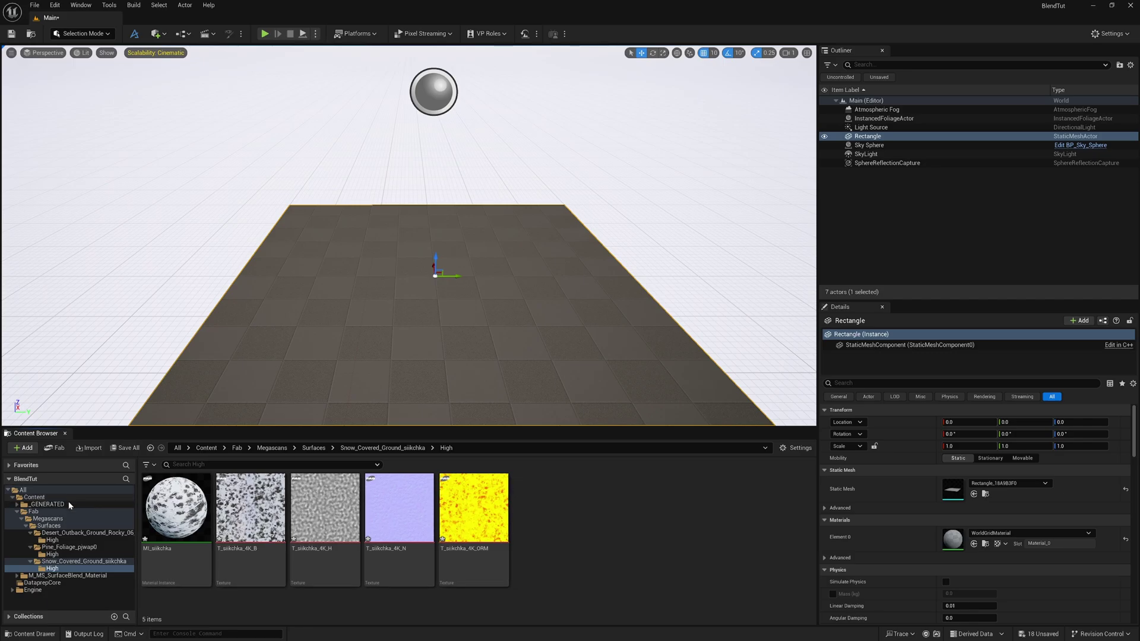
left_click(33, 498)
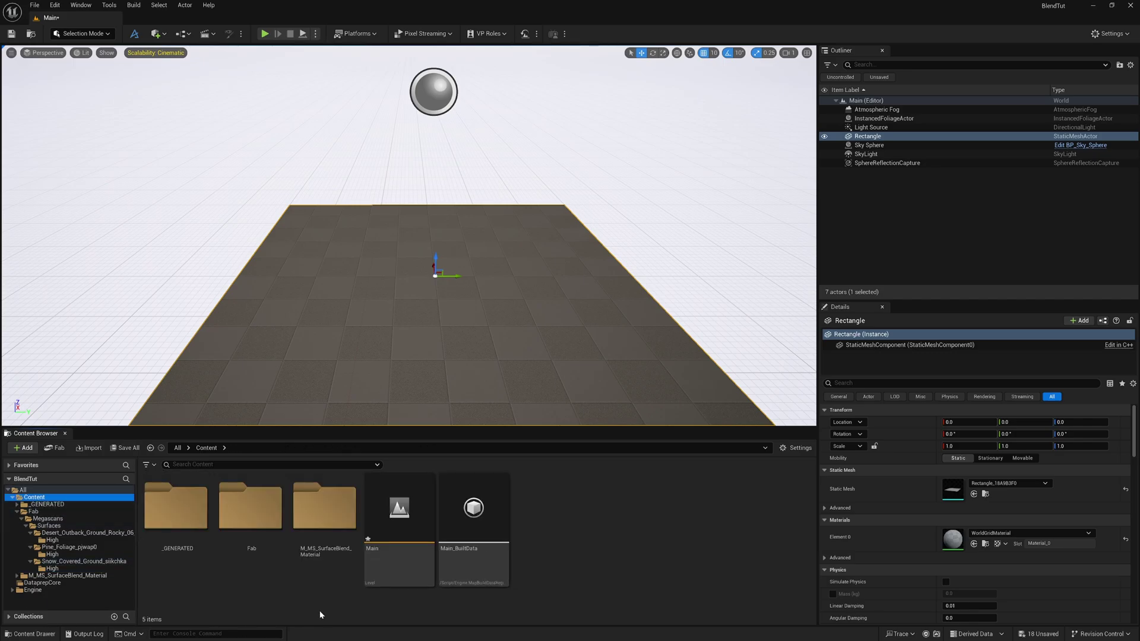
- Save all unsaved project content and open M_MS_SurfaceBlend_Material_Inst from the M_MS_SurfaceBlend_Material folder in a wider editor window
double_click(334, 519)
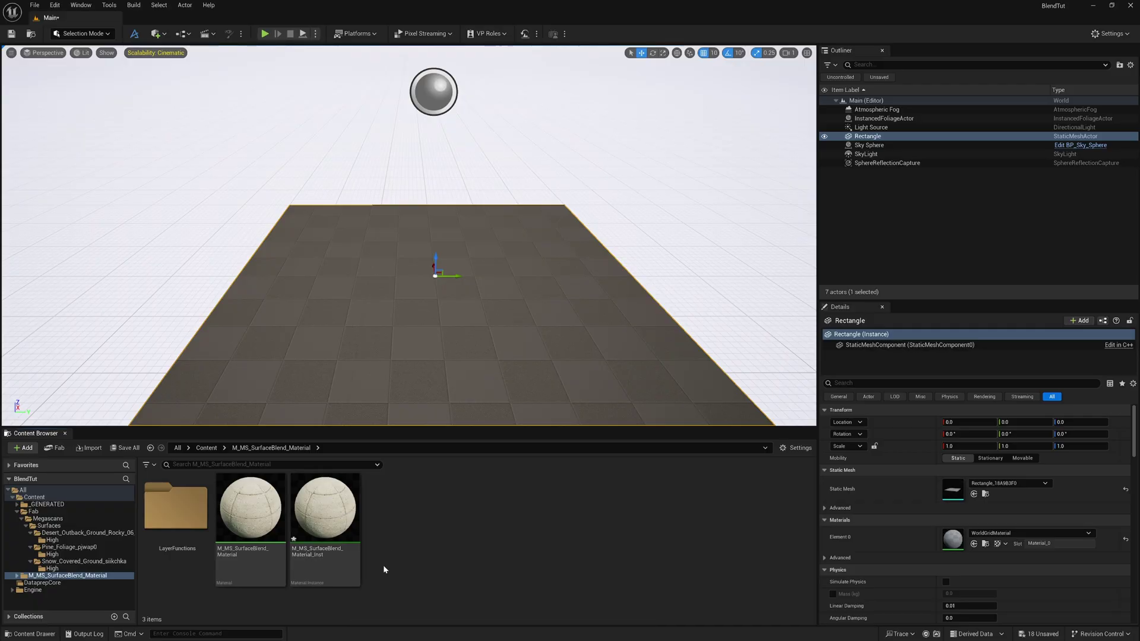
left_click(126, 448)
left_click(642, 426)
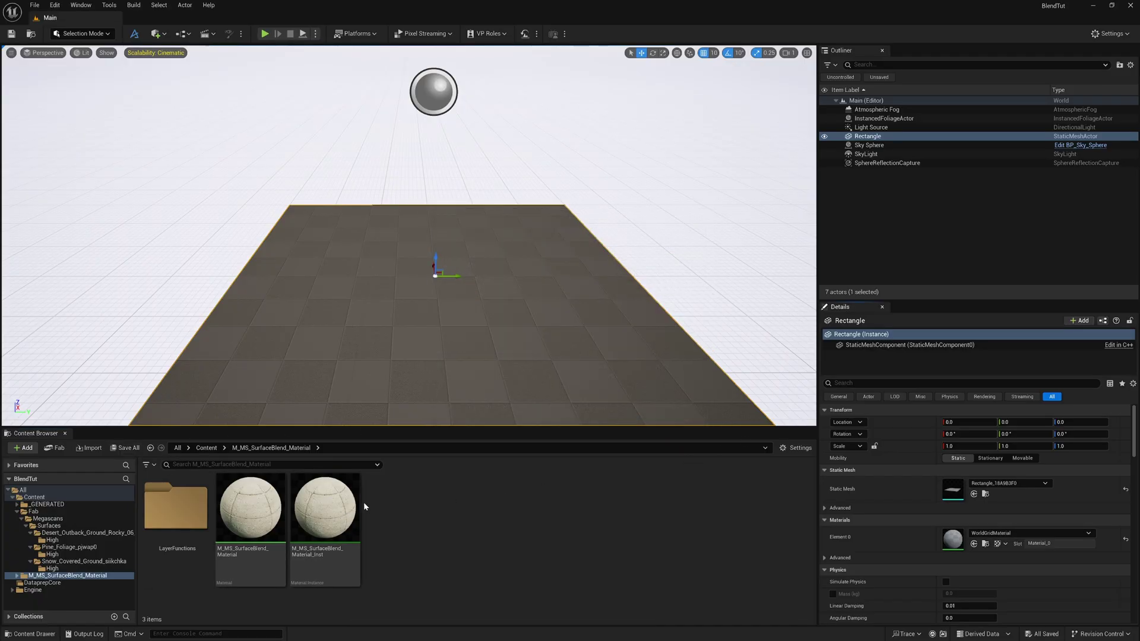
double_click(340, 506)
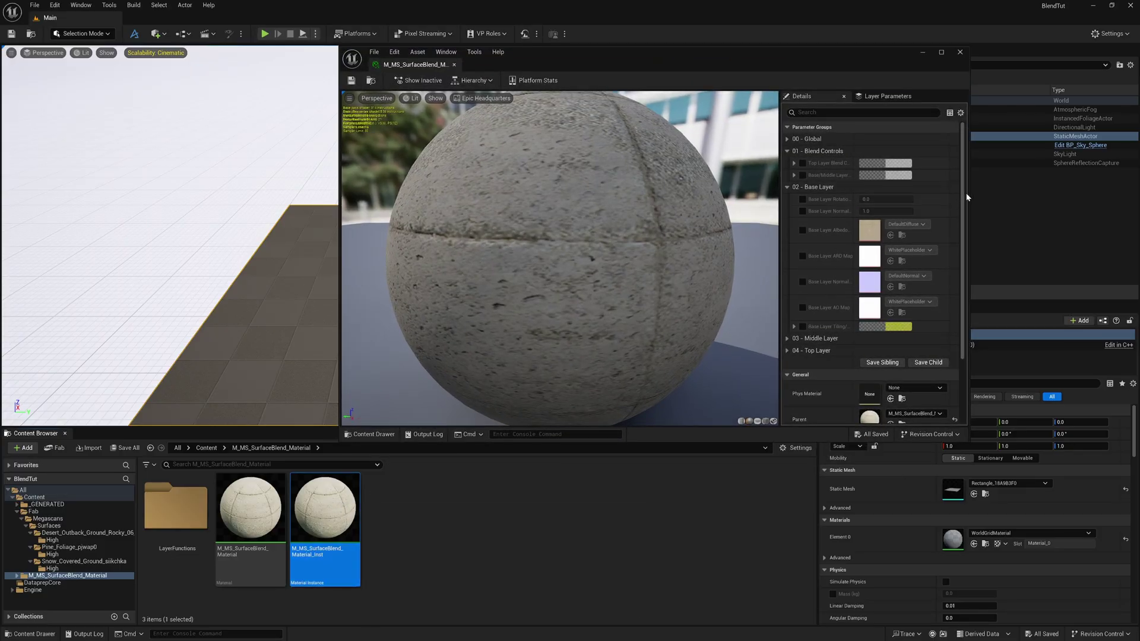
left_click_drag(969, 193, 1006, 194)
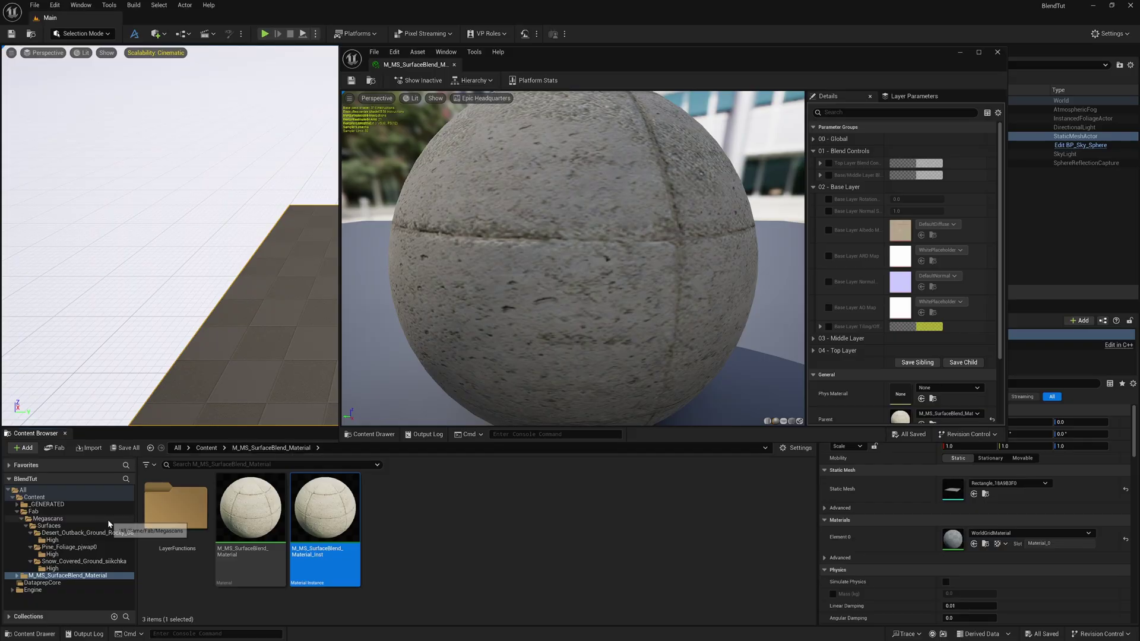
- Enable the Base Layer Albedo Map and assign T_xiqgafr_4K_B from the Desert_Outback_Ground_Rocky High folder
left_click(43, 533)
left_click(52, 541)
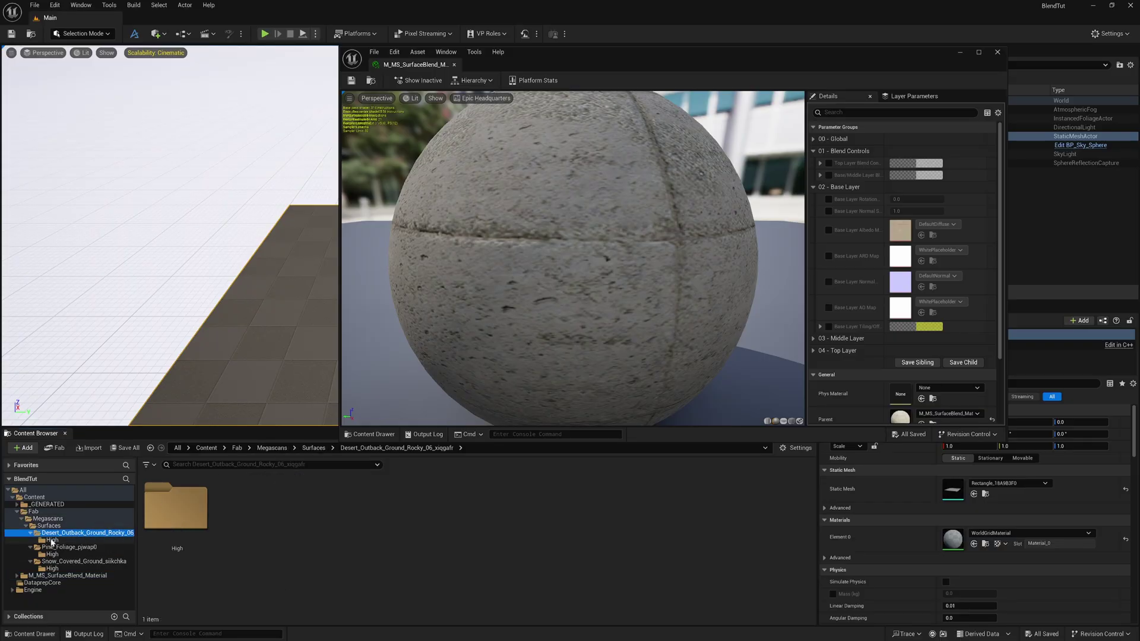
mouse_move(266, 519)
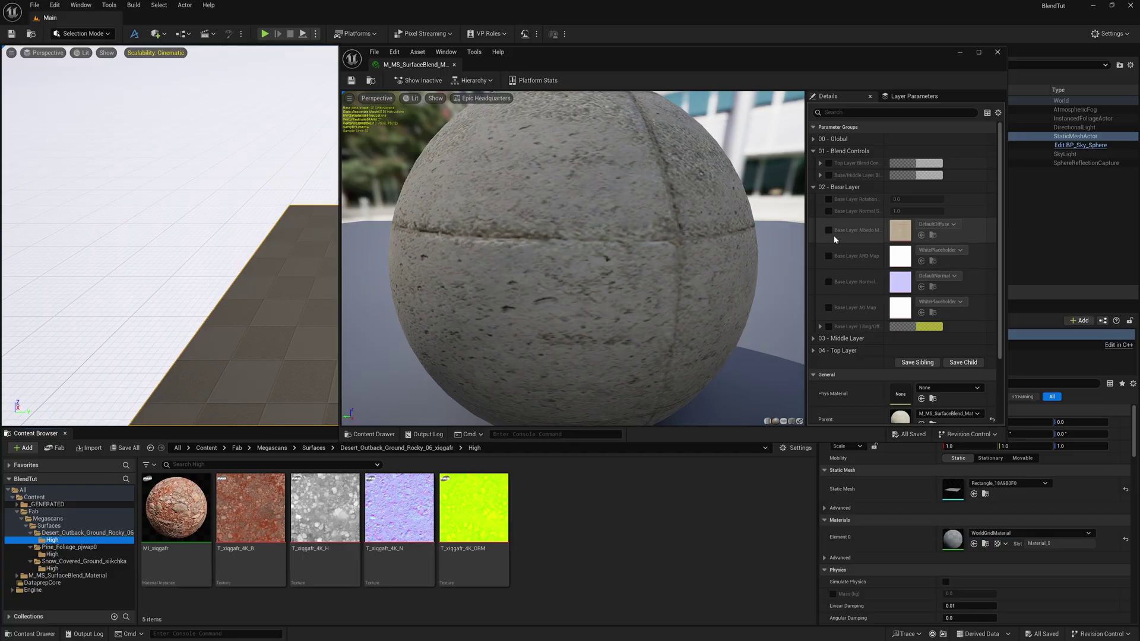
left_click(829, 230)
left_click_drag(878, 234, 893, 234)
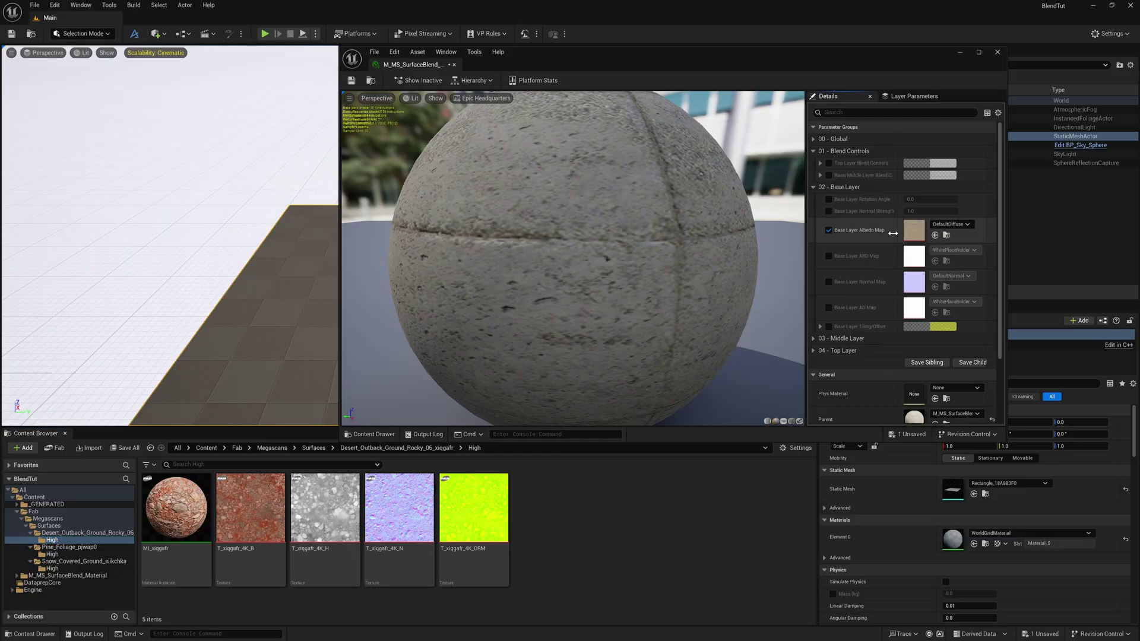
left_click_drag(1005, 243, 1046, 244)
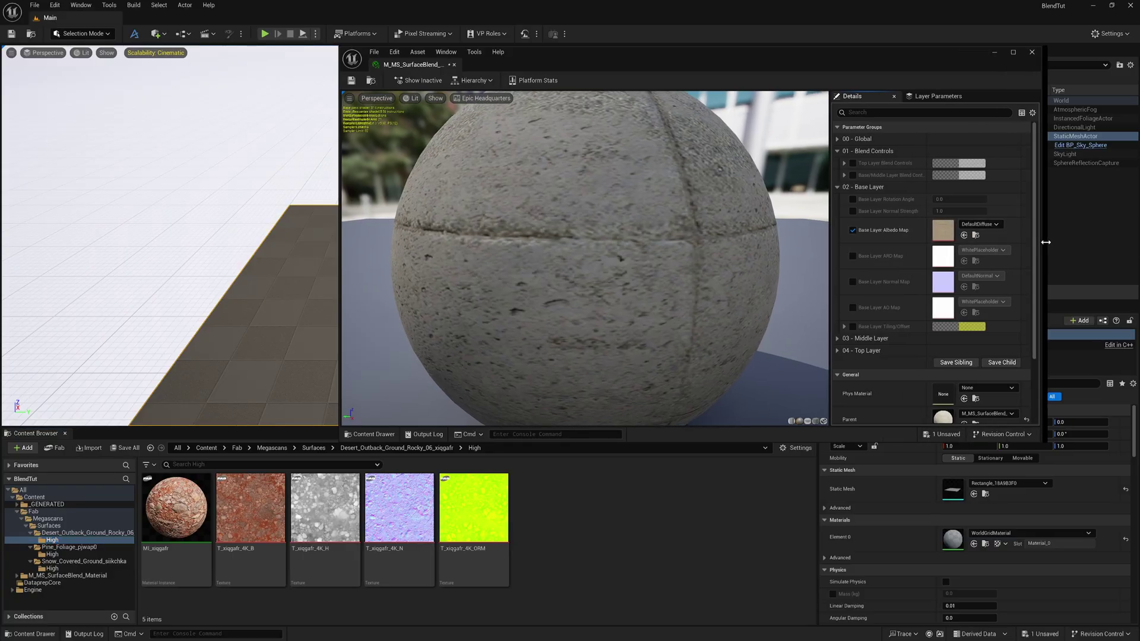
left_click_drag(251, 508, 948, 233)
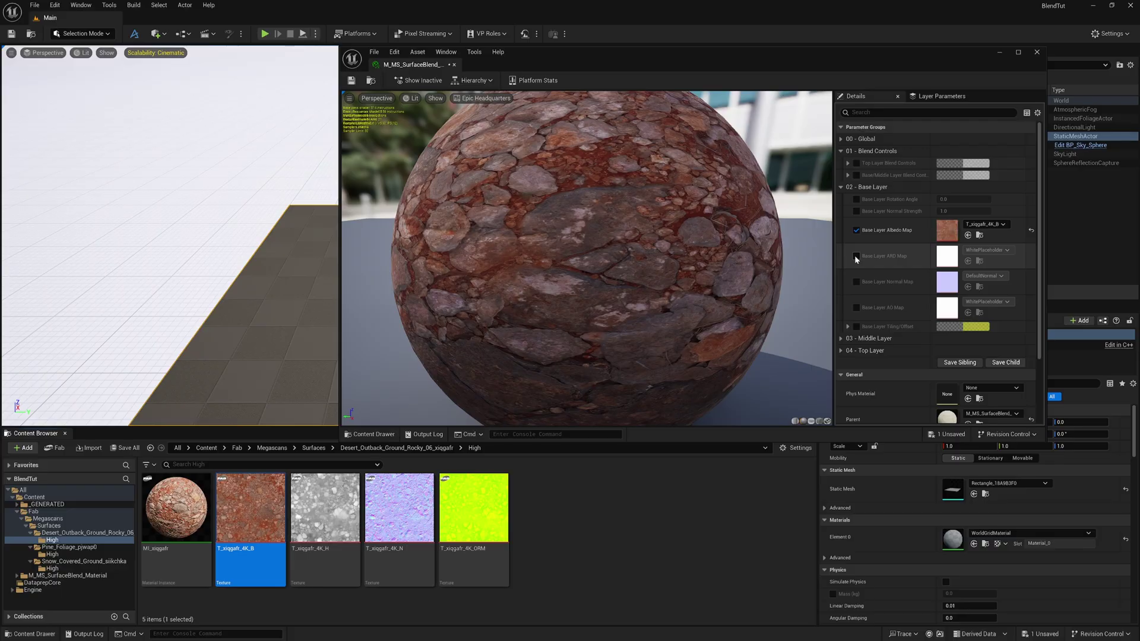
- Enable the remaining rock maps for the base layer, assigning T_xiqgafr_4K_N as Normal Map and T_xiqgafr_4K_ORM as ARD Map
left_click(857, 283)
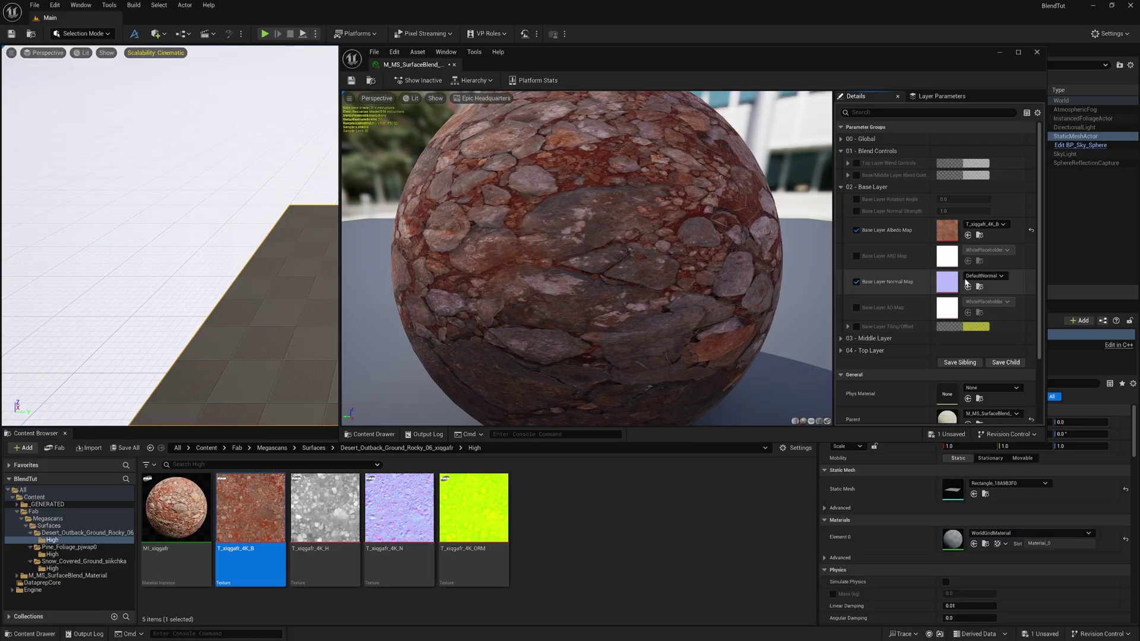
left_click_drag(399, 511, 948, 286)
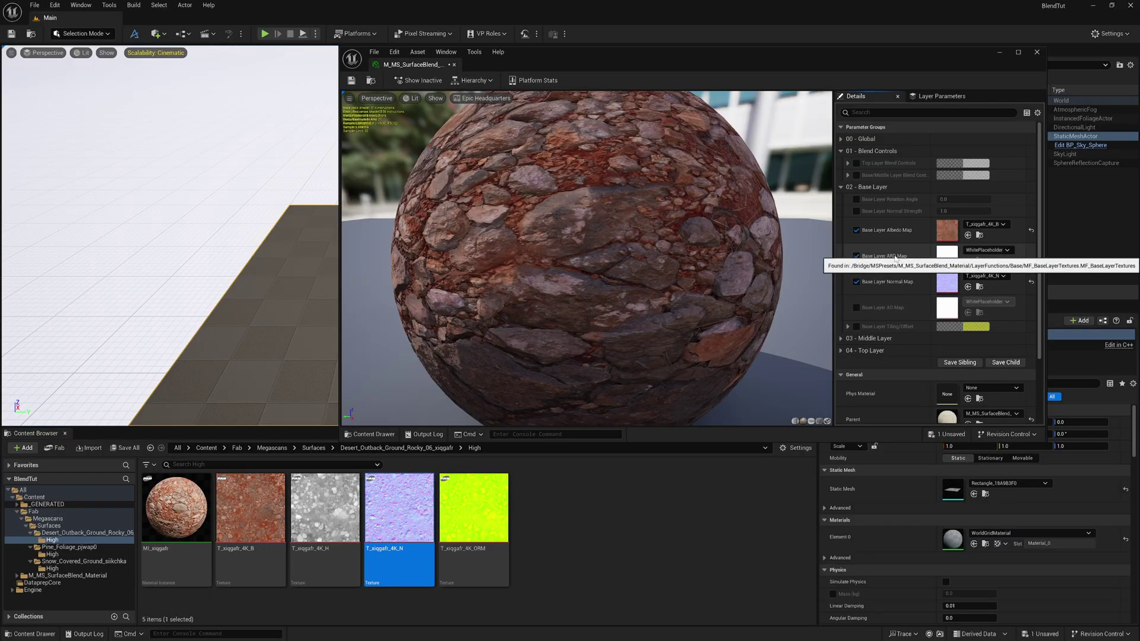
left_click_drag(485, 546, 945, 261)
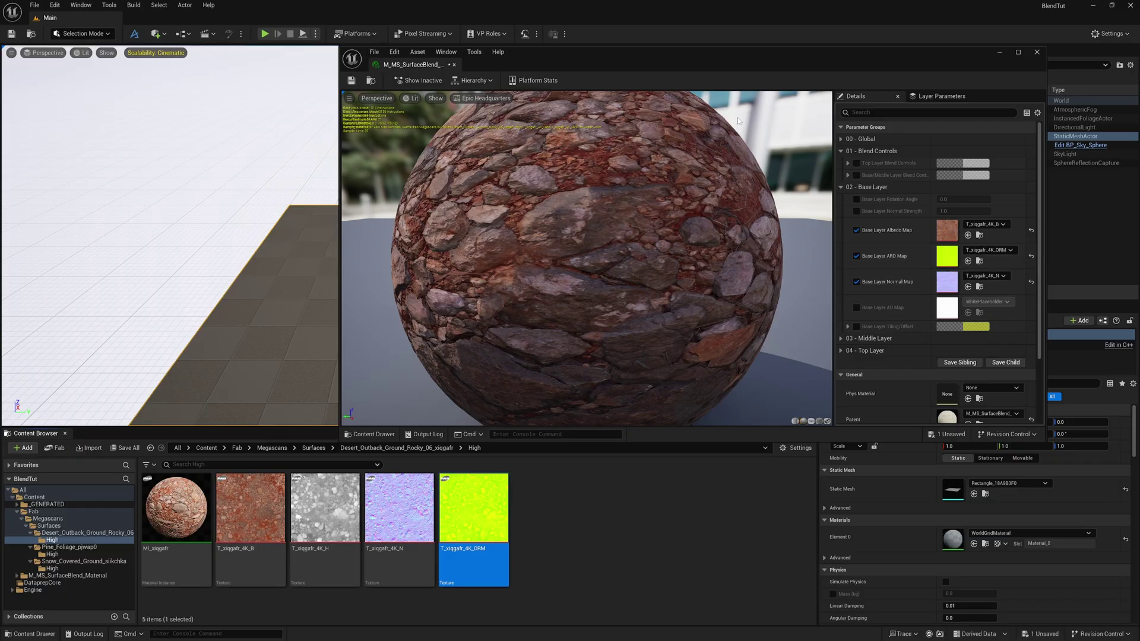
left_click(841, 188)
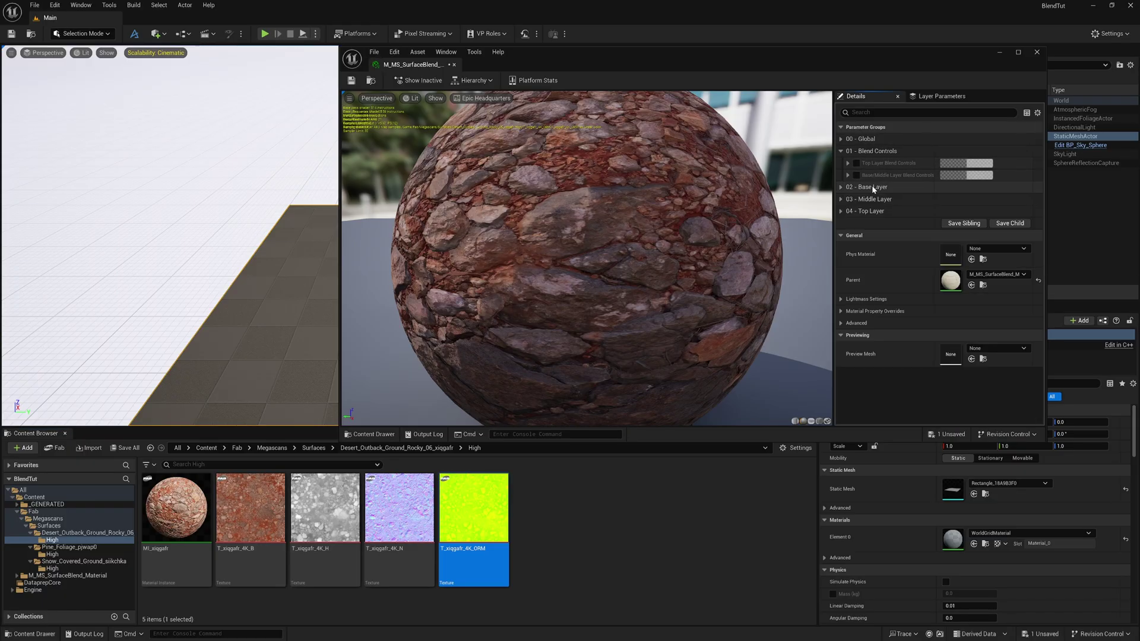
- Enable the Middle Layer Albedo Map and assign T_pjwap0_4K_B from the Pine_Foliage High folder
left_click(841, 200)
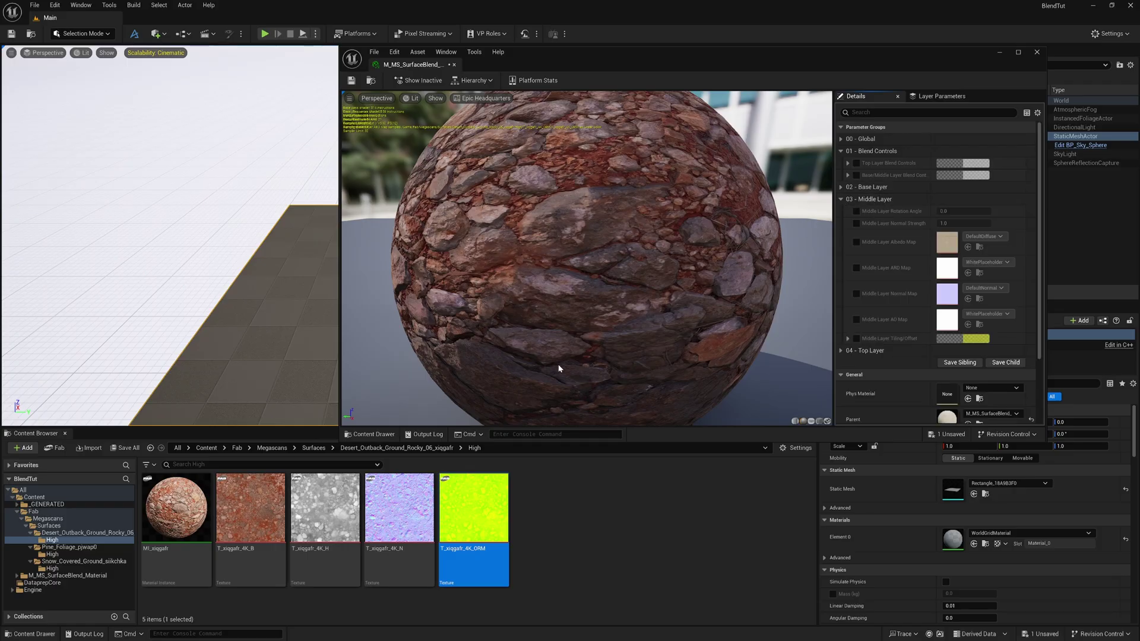
left_click(52, 554)
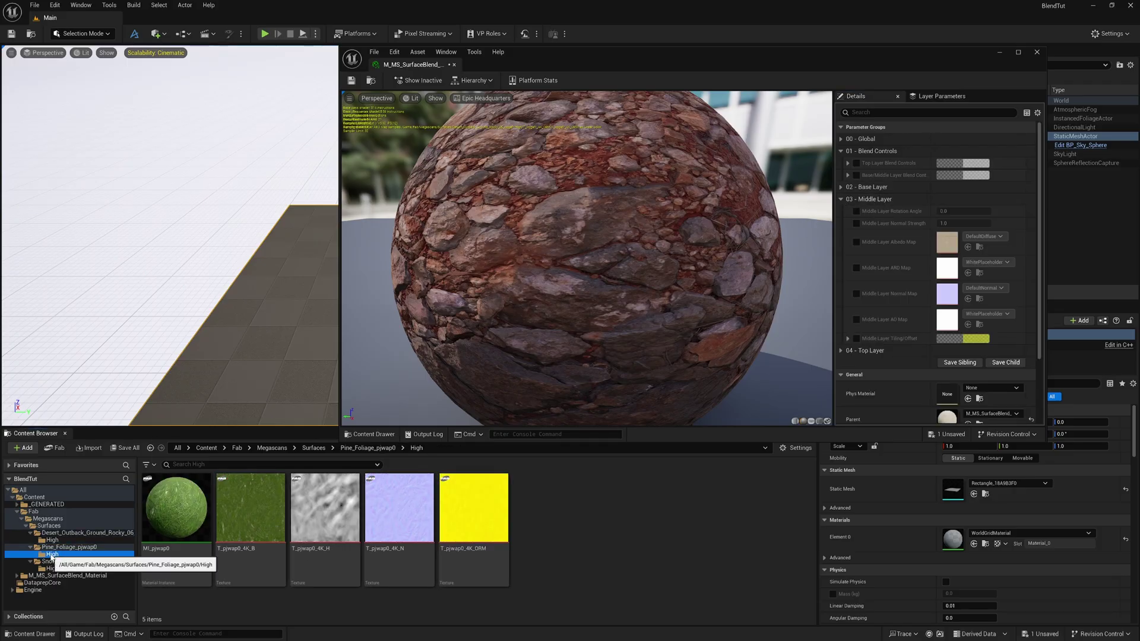
left_click(856, 241)
left_click(257, 518)
left_click_drag(257, 519, 942, 250)
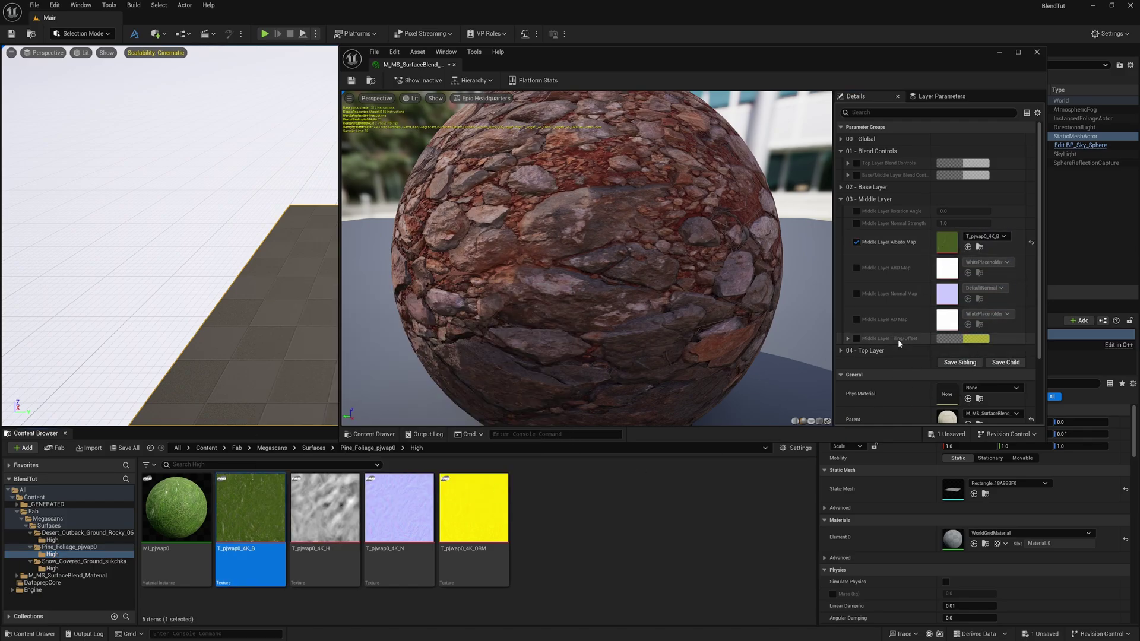
- Enable the Middle Layer Normal and ARD maps and assign T_pjwap0_4K_N and T_pjwap0_4K_ORM to them
left_click(856, 293)
left_click(403, 531)
left_click_drag(403, 531, 947, 294)
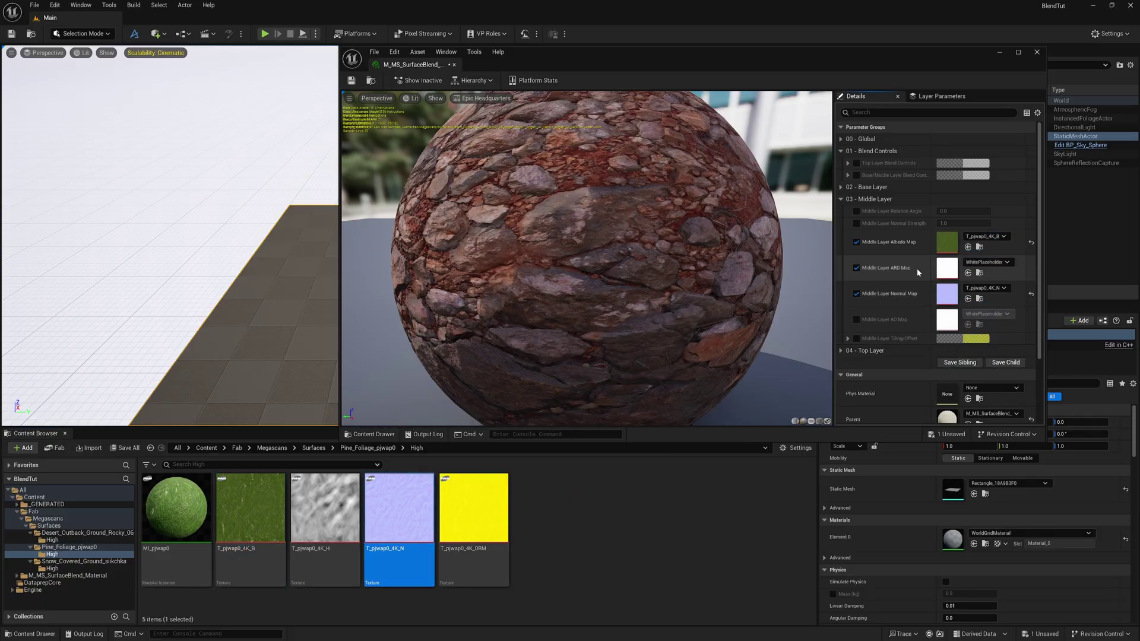
left_click(474, 507)
left_click_drag(474, 508, 948, 269)
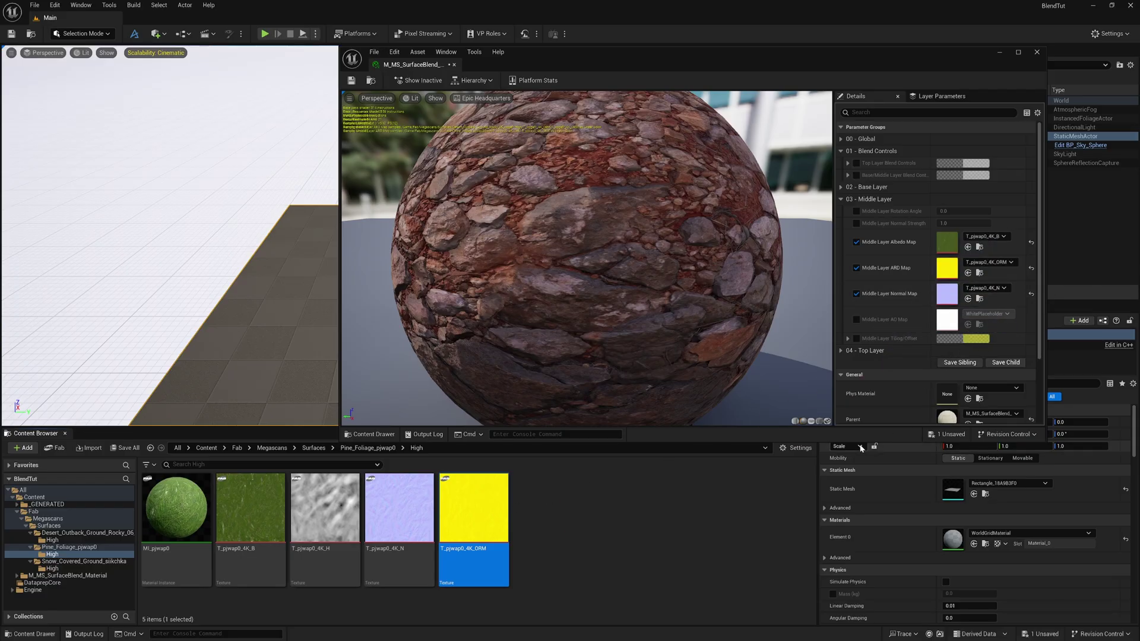
left_click(840, 200)
- Enable the Top Layer Albedo Map and assign T_siikchka_4K_B from the Snow_Covered_Ground High folder
left_click(840, 211)
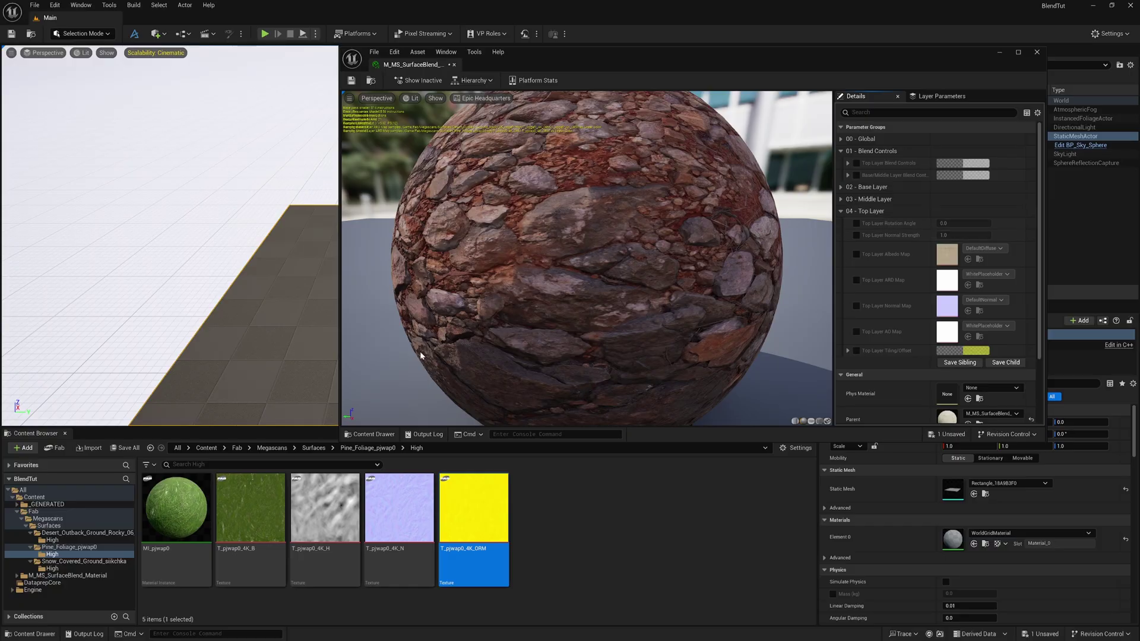
left_click(51, 569)
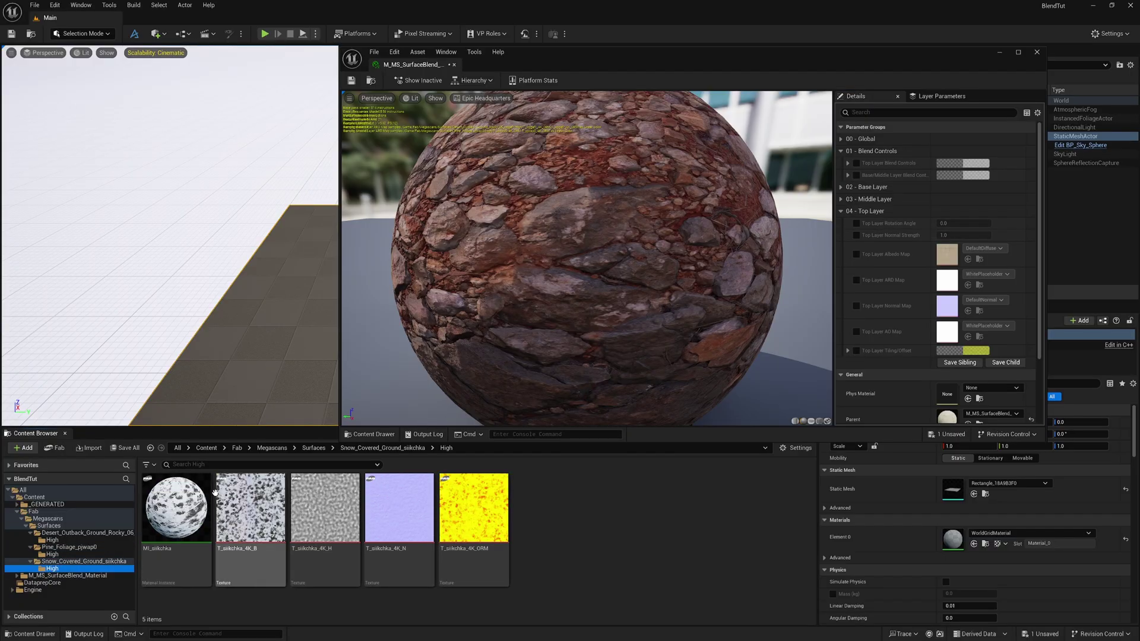
left_click(253, 506)
left_click_drag(252, 506, 940, 261)
left_click(856, 255)
- Enable the Top Layer ARD and Normal maps and assign T_siikchka_4K_ORM and T_siikchka_4K_N to them
left_click_drag(474, 510, 948, 280)
left_click(857, 305)
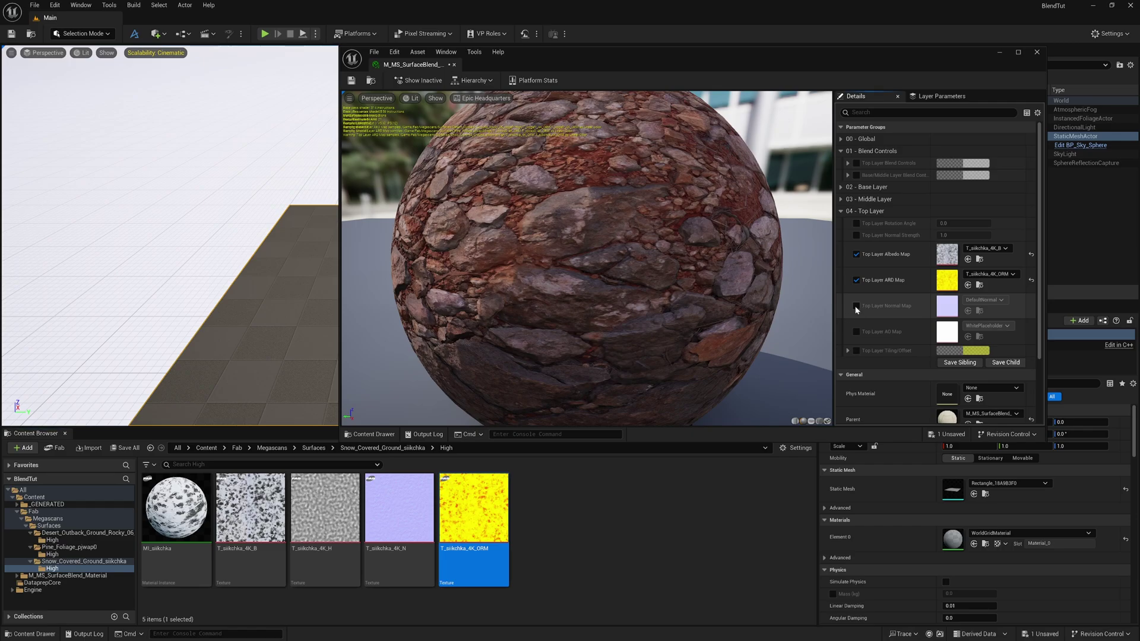
left_click(399, 508)
left_click_drag(399, 508, 952, 308)
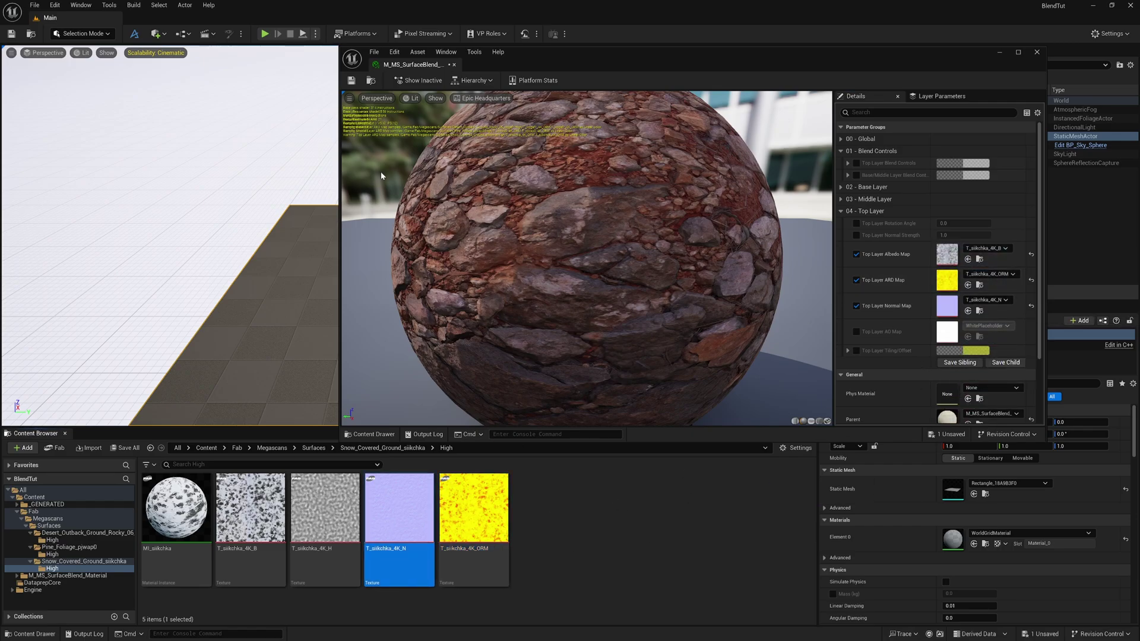
- Collapse the Top Layer parameters, then save the material instance and close its editor
left_click(842, 211)
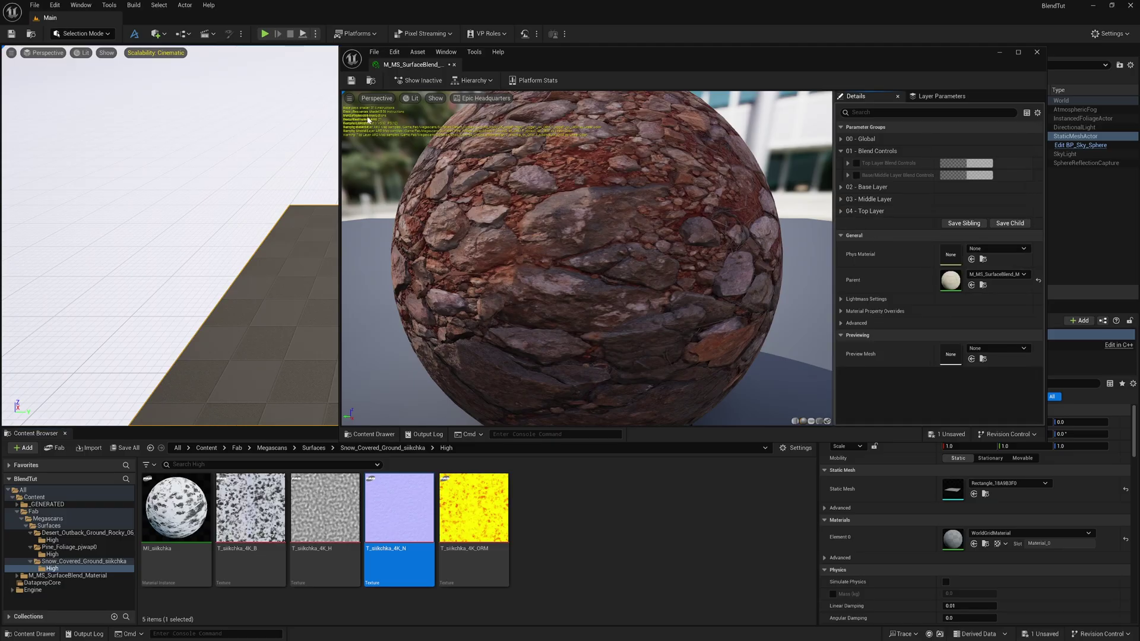
left_click(351, 81)
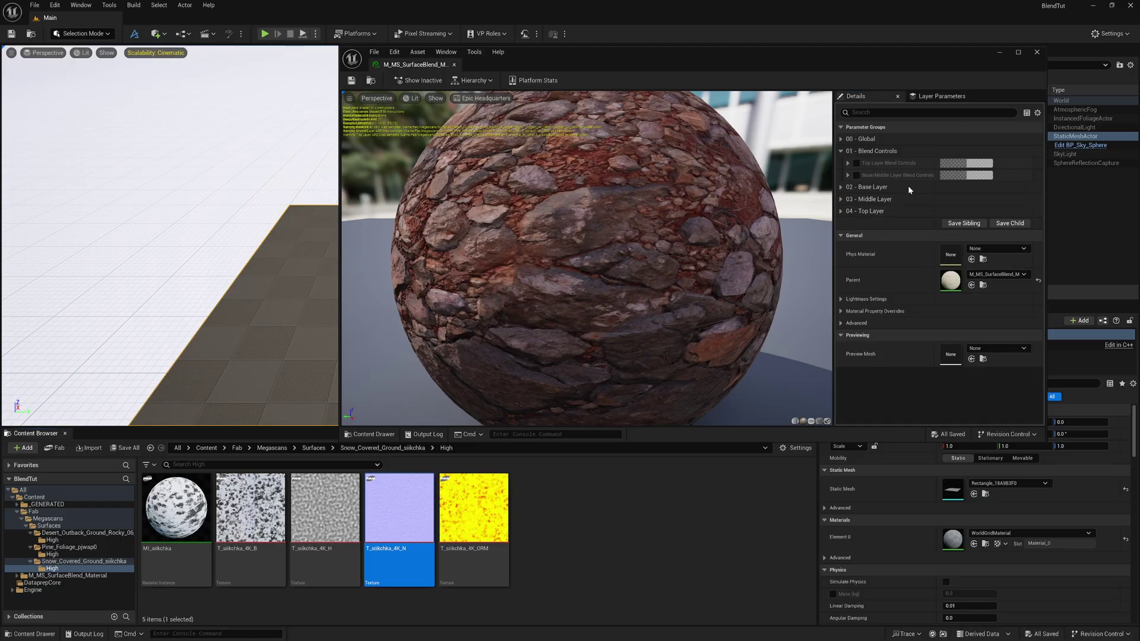
left_click(1036, 54)
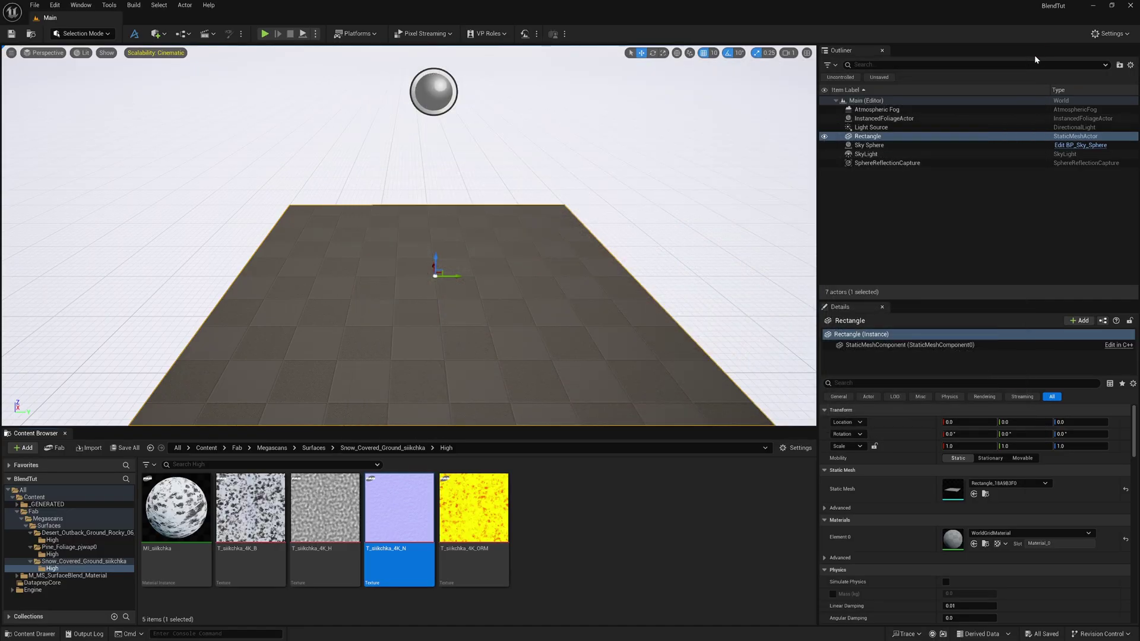
- Switch to Mesh Paint mode and set up vertex color painting with black as the paint color and white as the erase color
left_click(100, 34)
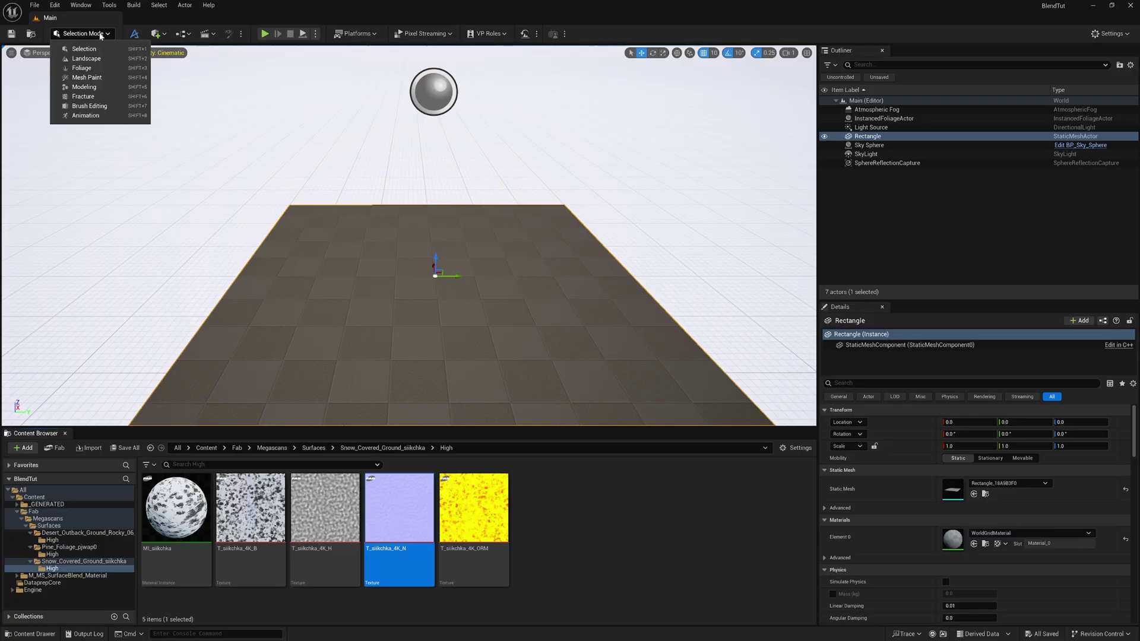
left_click(94, 77)
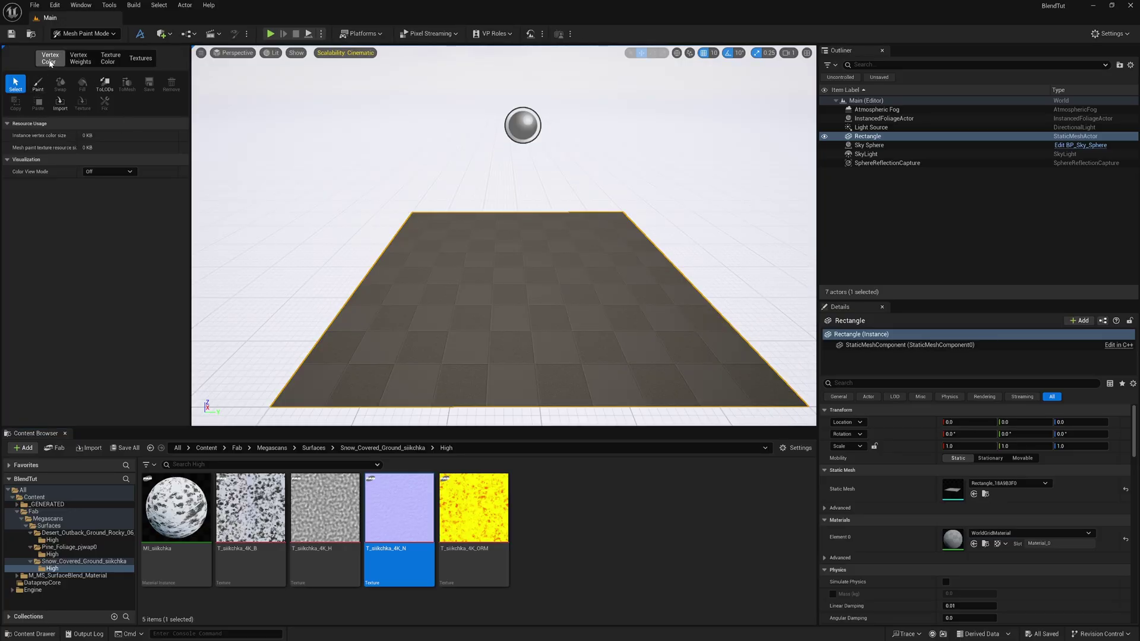
left_click(37, 83)
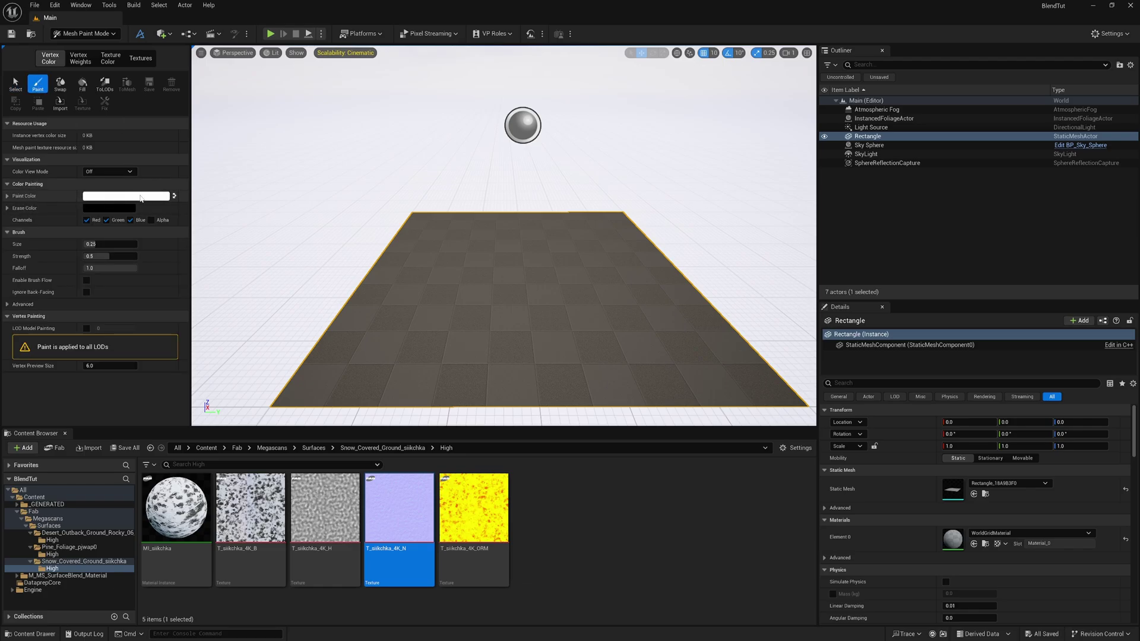
left_click(174, 197)
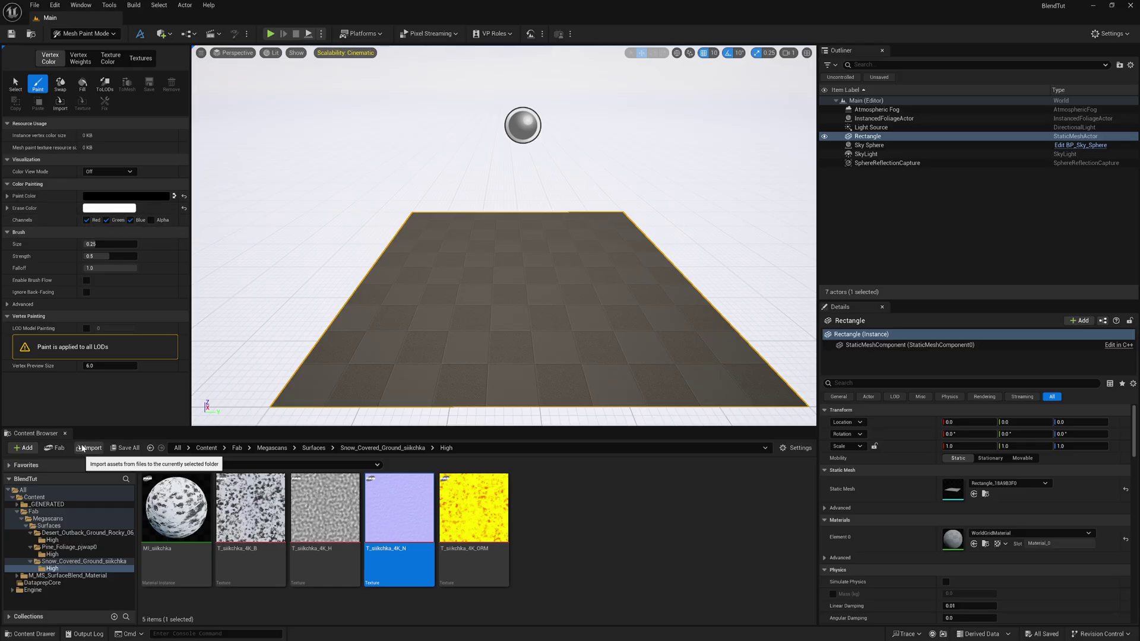
- Apply M_MS_SurfaceBlend_Material_Inst from the M_MS_SurfaceBlend_Material folder to the rectangle in the level
left_click(52, 502)
double_click(321, 505)
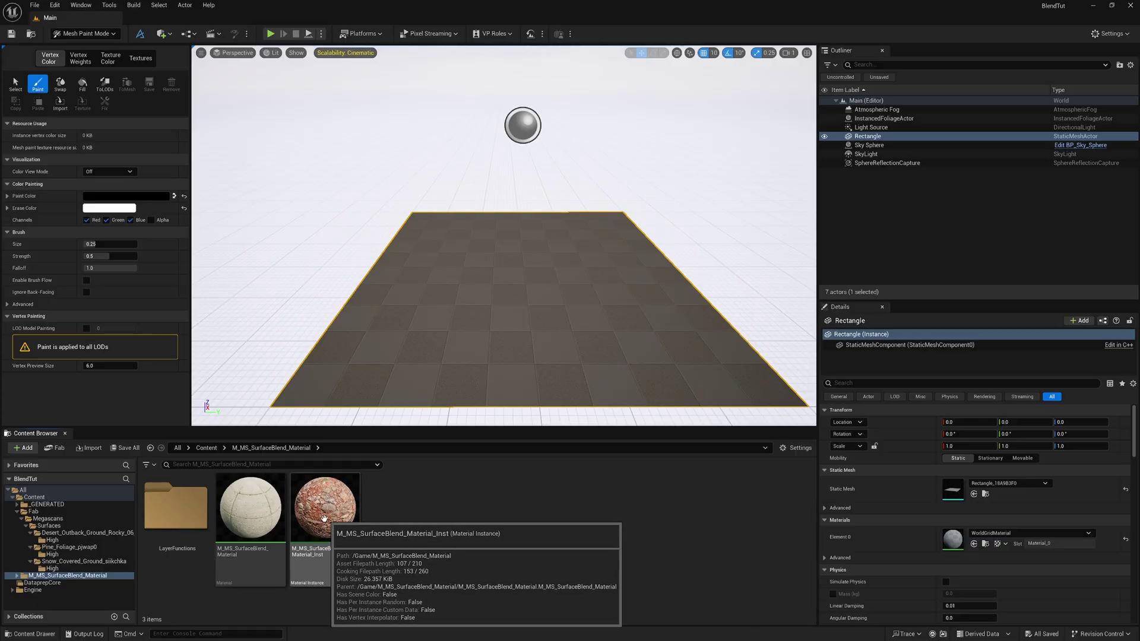
left_click_drag(329, 508, 501, 301)
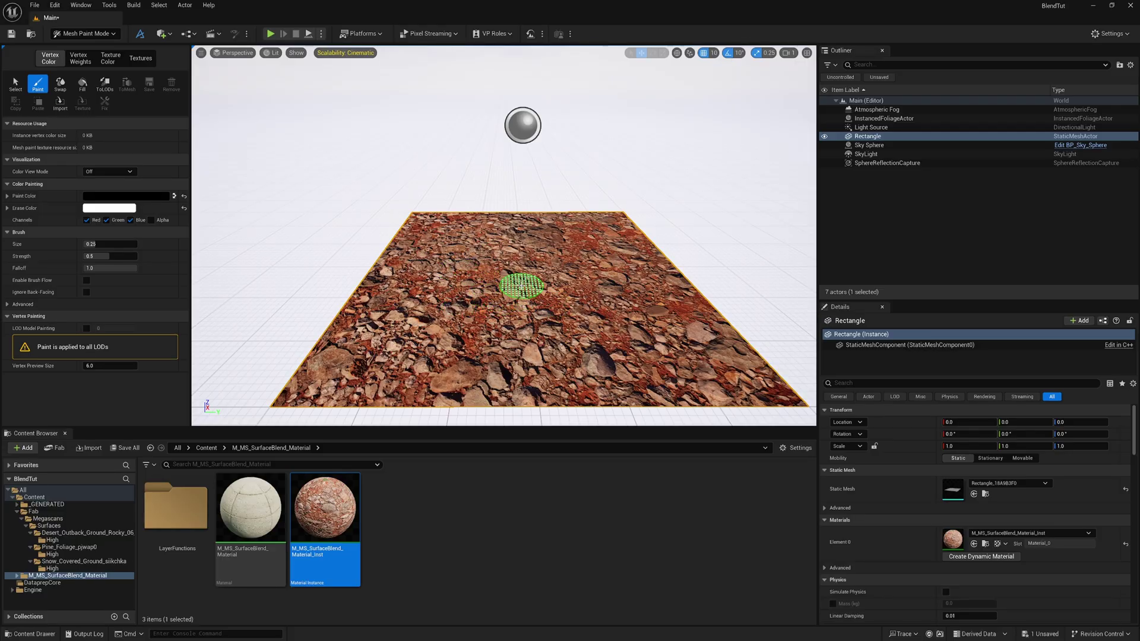
- Paint a foliage patch and a snow patch near the rectangle's center in black, one color channel at a time, ending with only Blue enabled
scroll(498, 303, "up", 2)
scroll(498, 303, "down", 2)
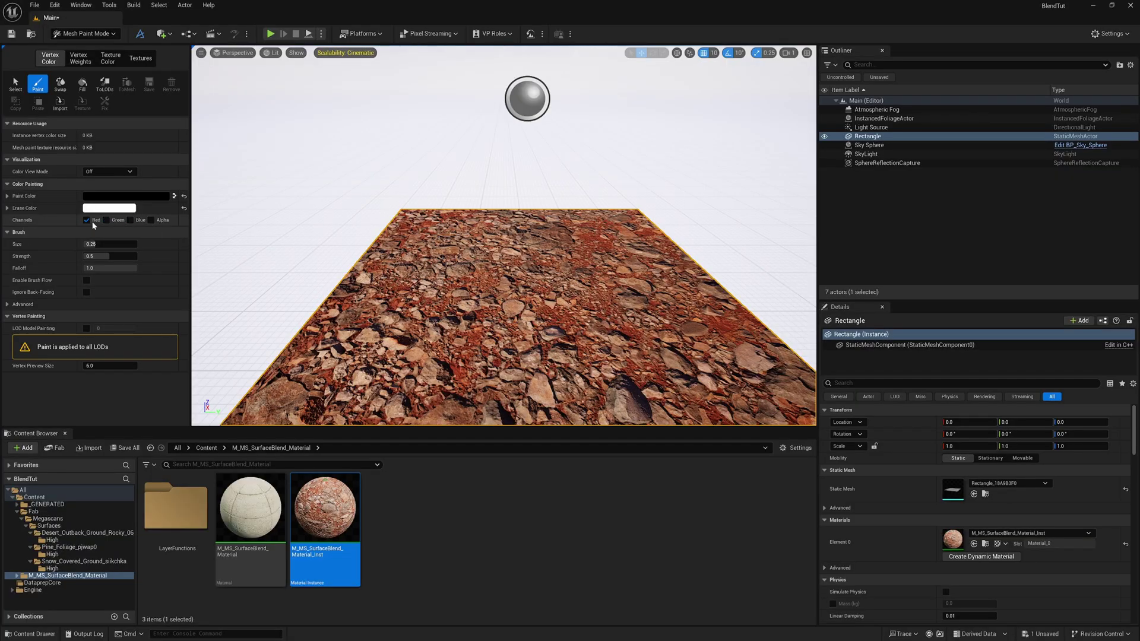
left_click(485, 294)
mouse_move(486, 294)
left_mouse_down()
mouse_move(521, 301)
mouse_move(483, 281)
mouse_move(438, 308)
mouse_move(456, 340)
mouse_move(480, 348)
mouse_move(499, 315)
mouse_move(485, 265)
mouse_move(467, 267)
mouse_move(469, 299)
mouse_move(449, 316)
mouse_move(537, 284)
mouse_move(559, 340)
mouse_move(515, 367)
mouse_move(529, 363)
mouse_move(538, 296)
mouse_move(517, 264)
mouse_move(563, 272)
mouse_move(562, 342)
mouse_move(549, 315)
left_mouse_up()
left_click(107, 220)
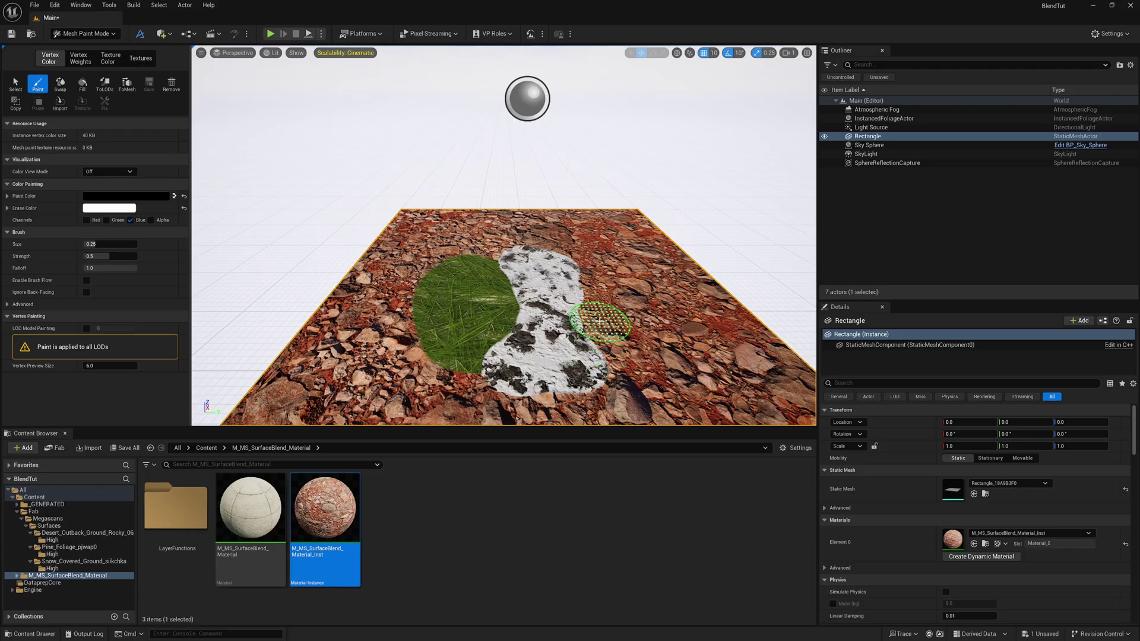
- Open M_MS_SurfaceBlend_Material_Inst and turn on Use Puddle Layer in its Global parameters
double_click(339, 523)
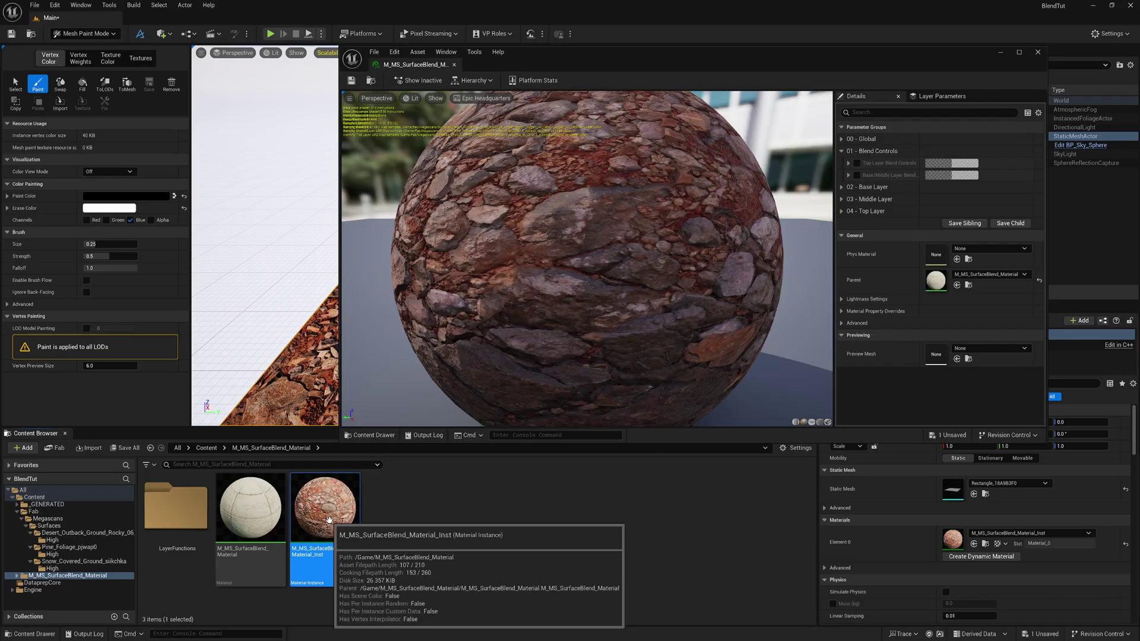
left_click(873, 151)
left_click(870, 140)
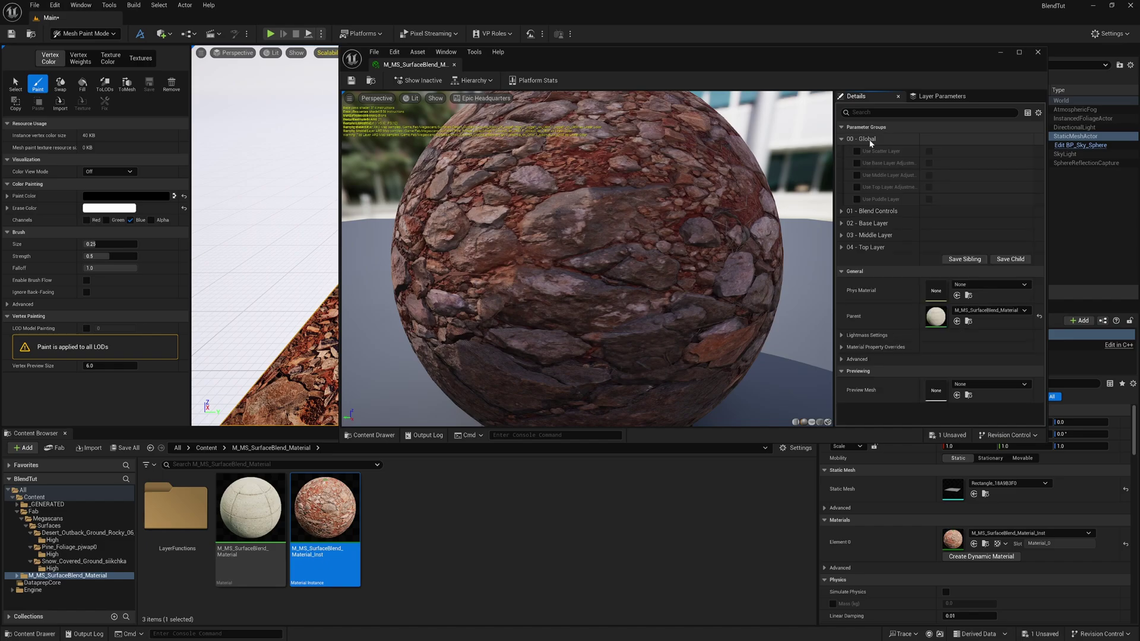
left_click(856, 200)
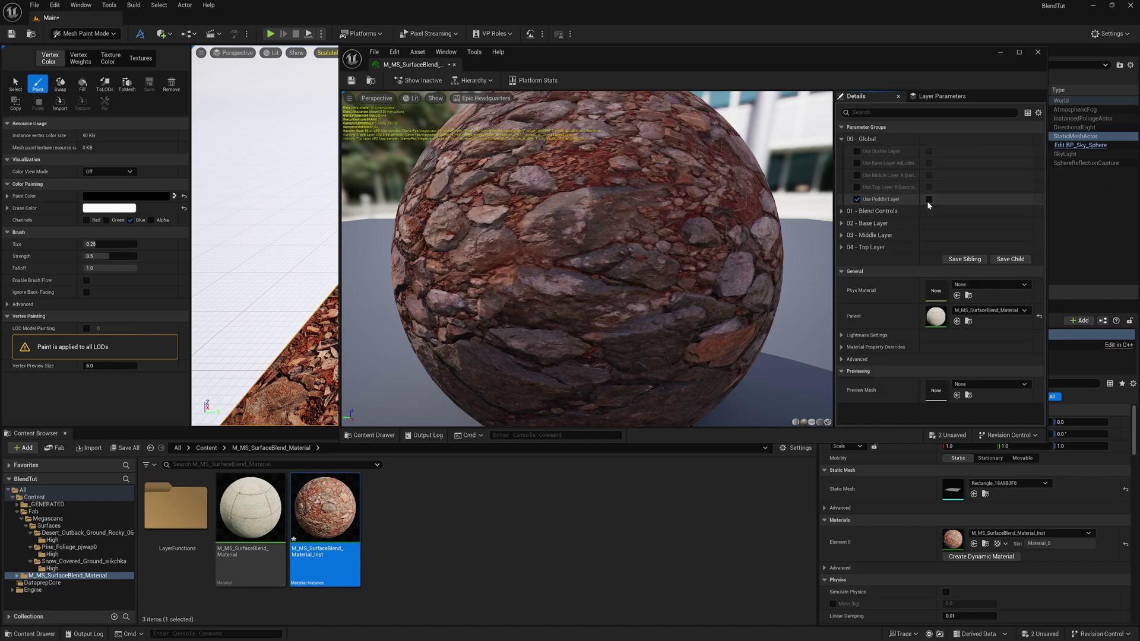
left_click(929, 200)
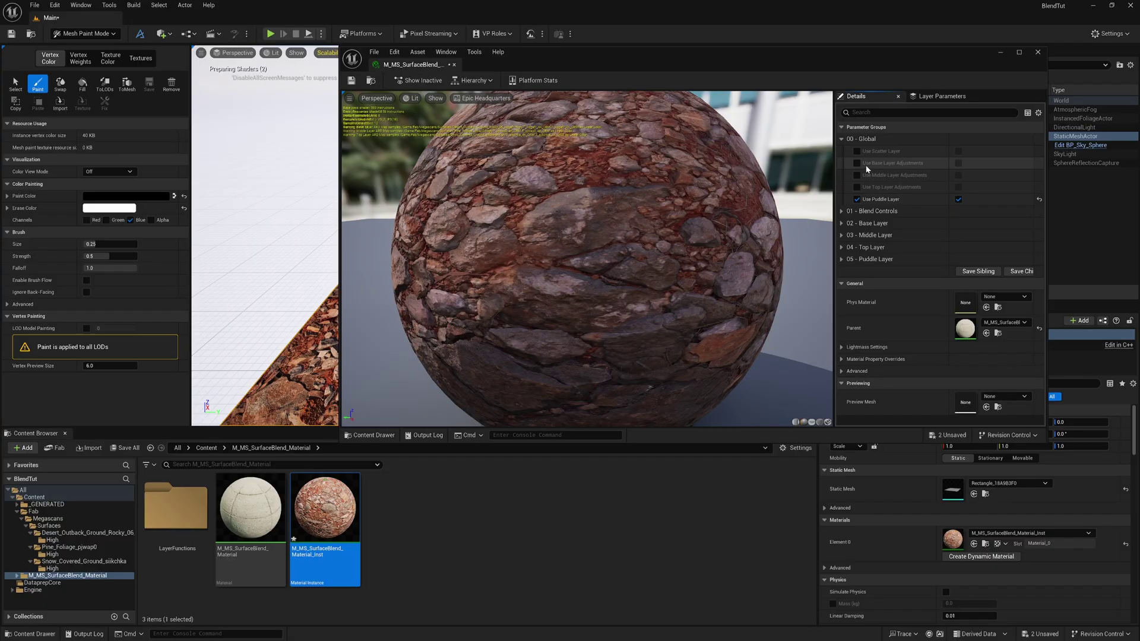
- Turn on the Base, Middle and Top Layer Adjustments, then save the material instance and close its editor
left_click(857, 163)
left_click(857, 175)
left_click(857, 187)
left_click(958, 163)
left_click(958, 175)
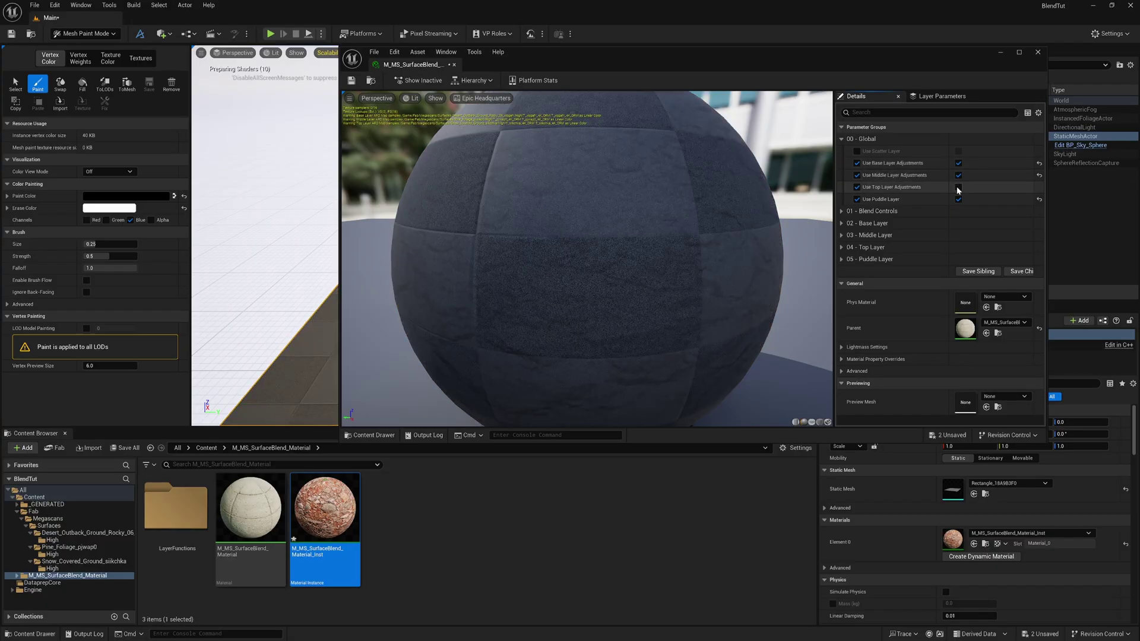
left_click(958, 187)
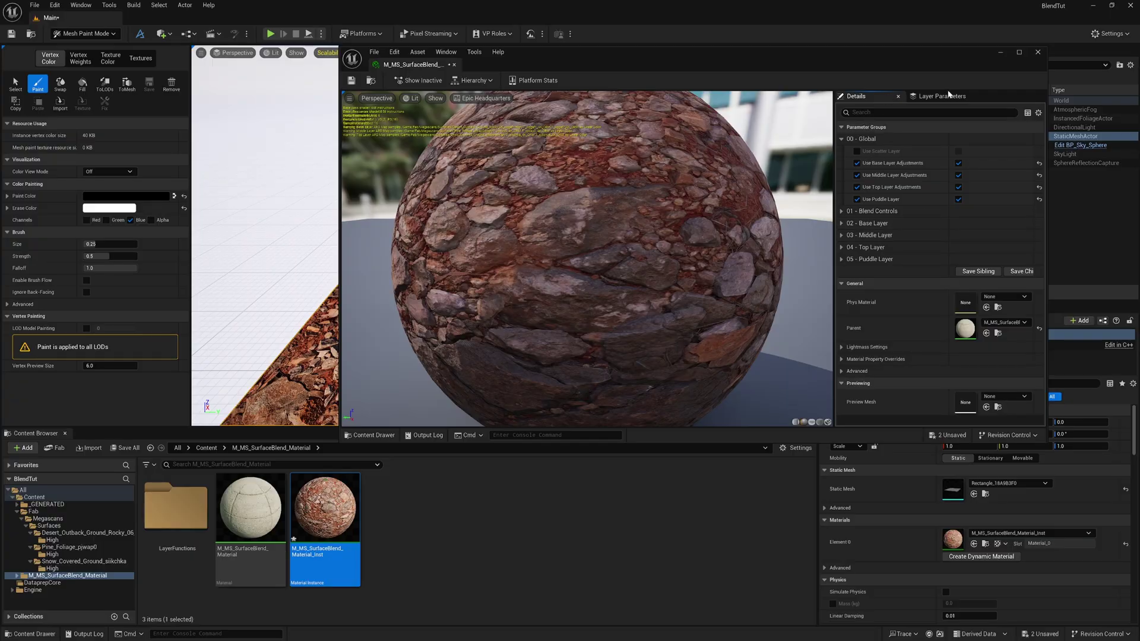
left_click(352, 82)
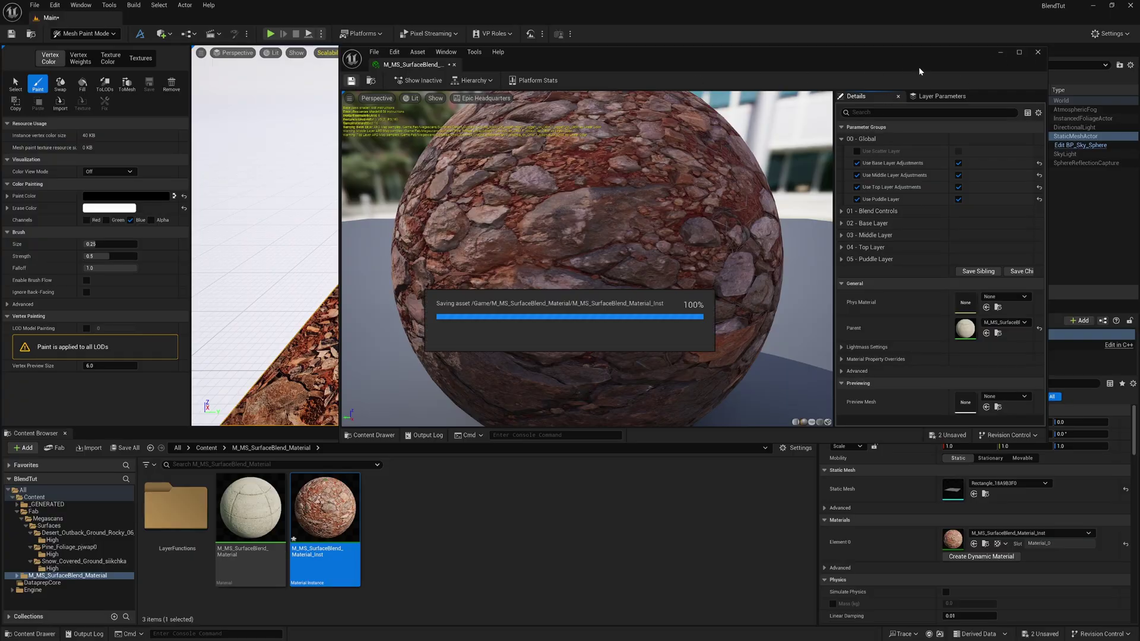
left_click(1037, 53)
- Paint a large puddle area on the rectangle beside the snow patch, in black on the Blue channel
mouse_move(608, 292)
left_mouse_down()
mouse_move(648, 299)
mouse_move(648, 278)
mouse_move(633, 285)
mouse_move(604, 264)
mouse_move(611, 243)
mouse_move(555, 263)
left_mouse_up()
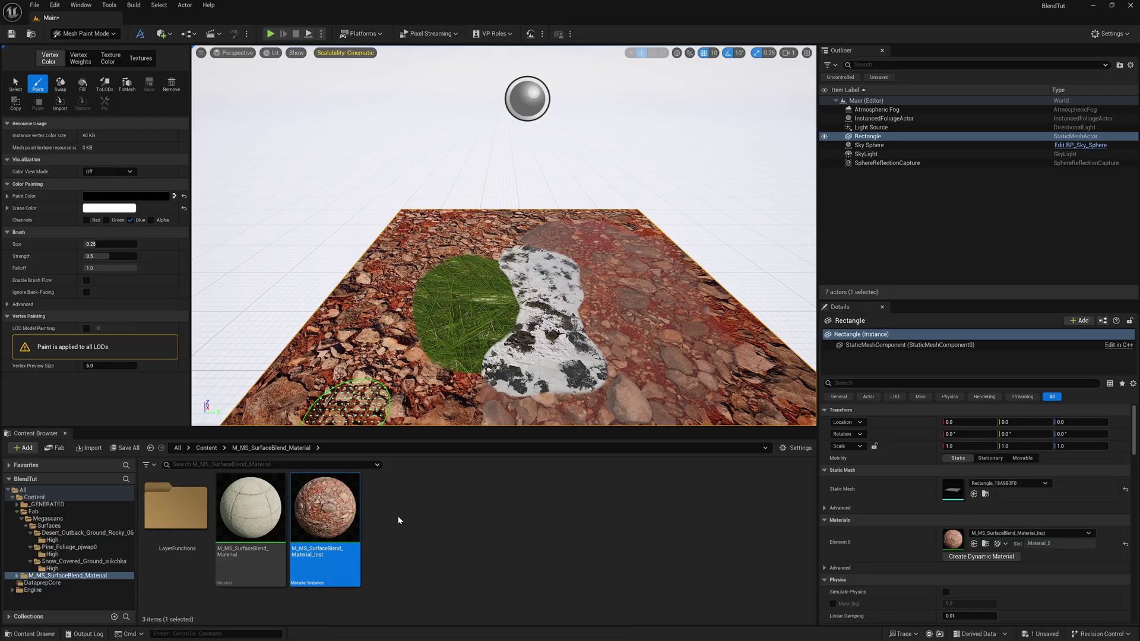
- Reopen the material instance with the painted patches in view and enable its Top Layer and Base/Middle Layer Blend Controls
double_click(318, 520)
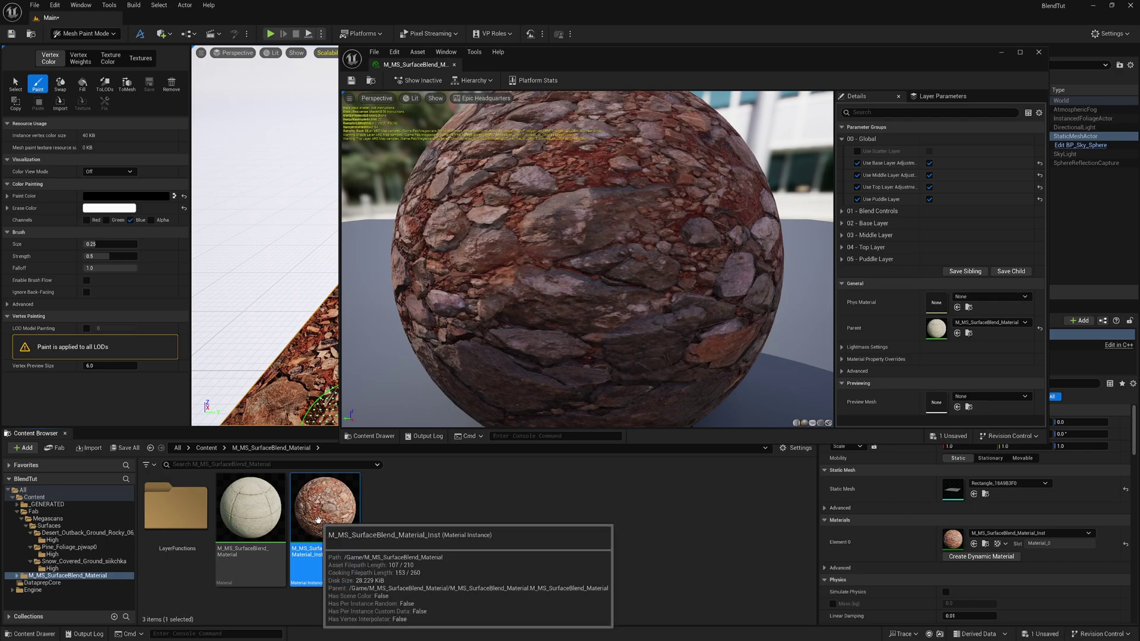
left_click_drag(582, 57, 336, 355)
right_click_drag(554, 280, 542, 296)
left_click_drag(556, 365, 270, 156)
right_click_drag(667, 311, 653, 283)
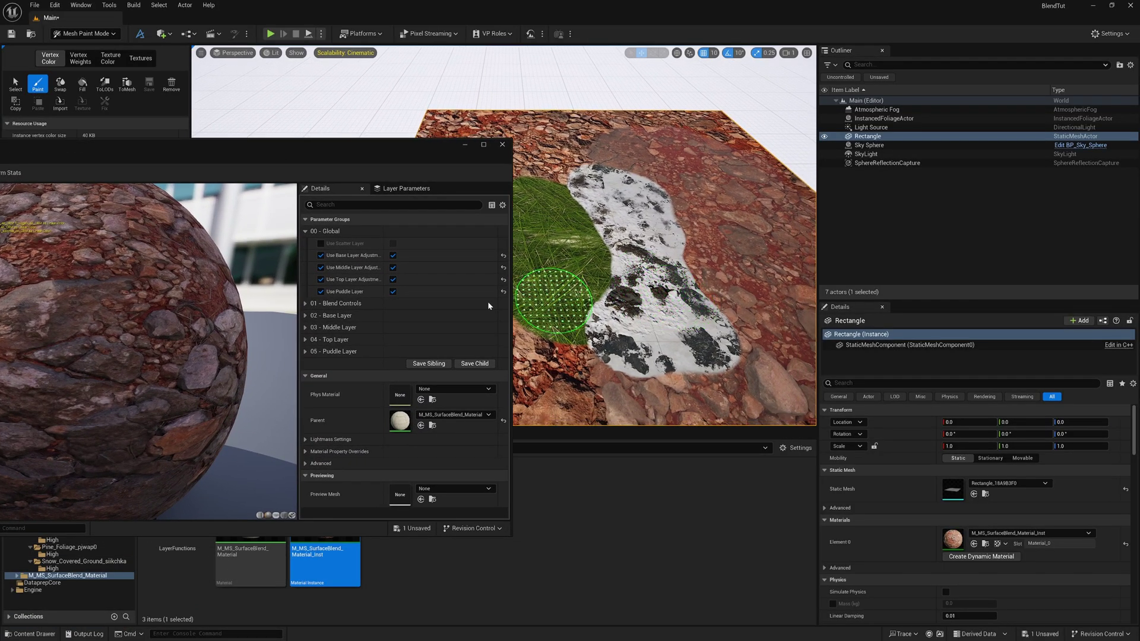
left_click(306, 303)
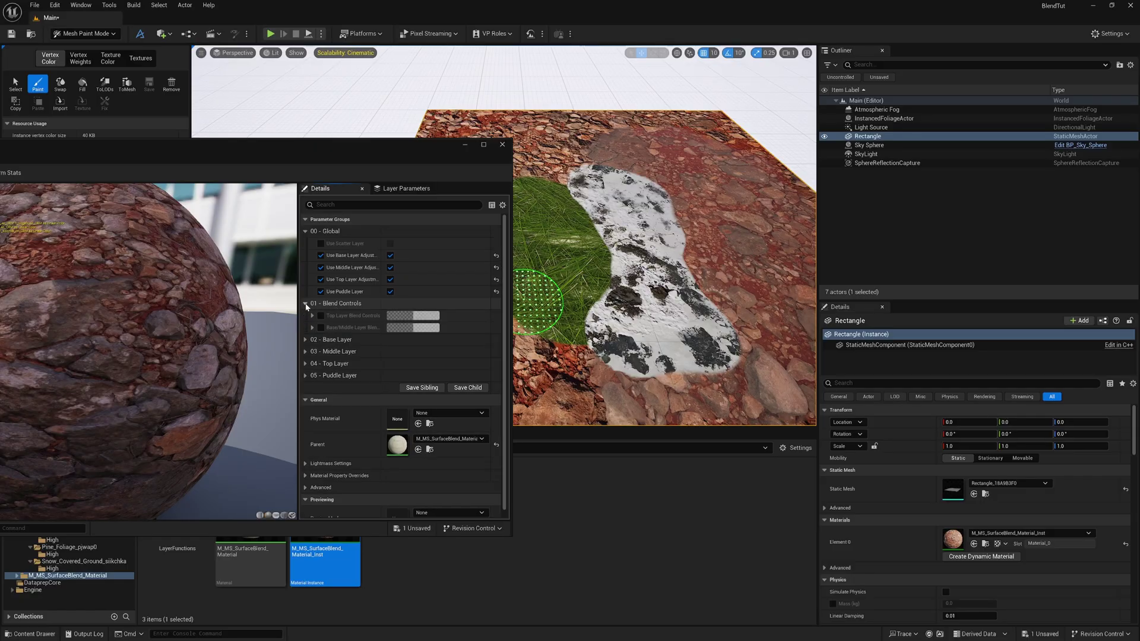
left_click(312, 315)
left_click(312, 376)
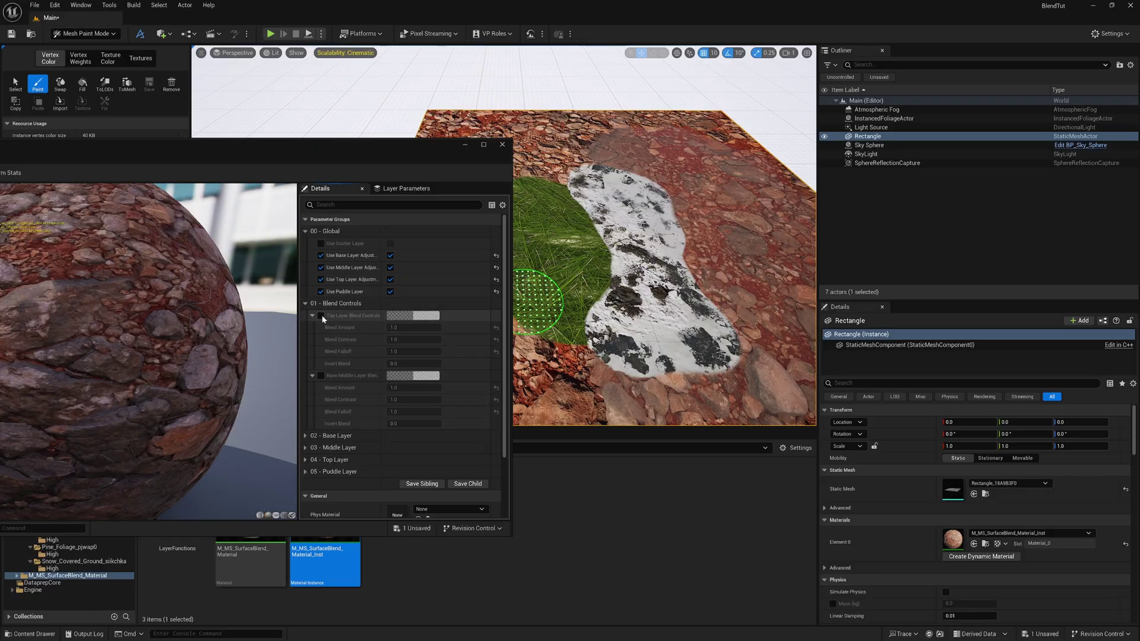
left_click(321, 316)
left_click(321, 376)
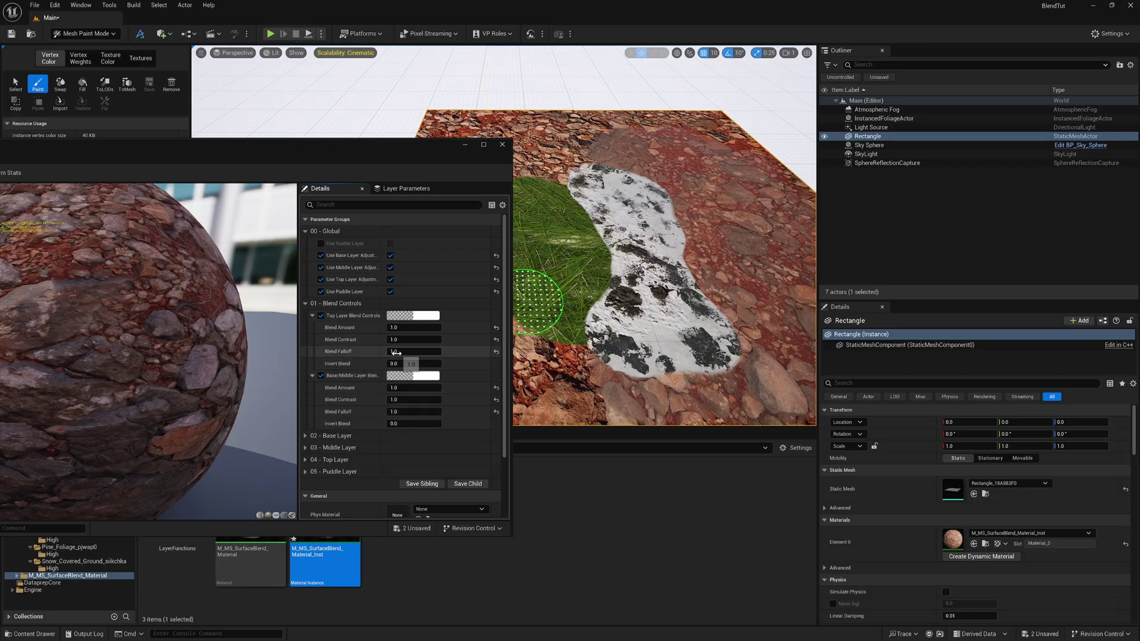
- Lower the Blend Falloff to about -0.10 for the Top Layer and about -0.26 for the Base/Middle Layer
left_click_drag(414, 352, 404, 327)
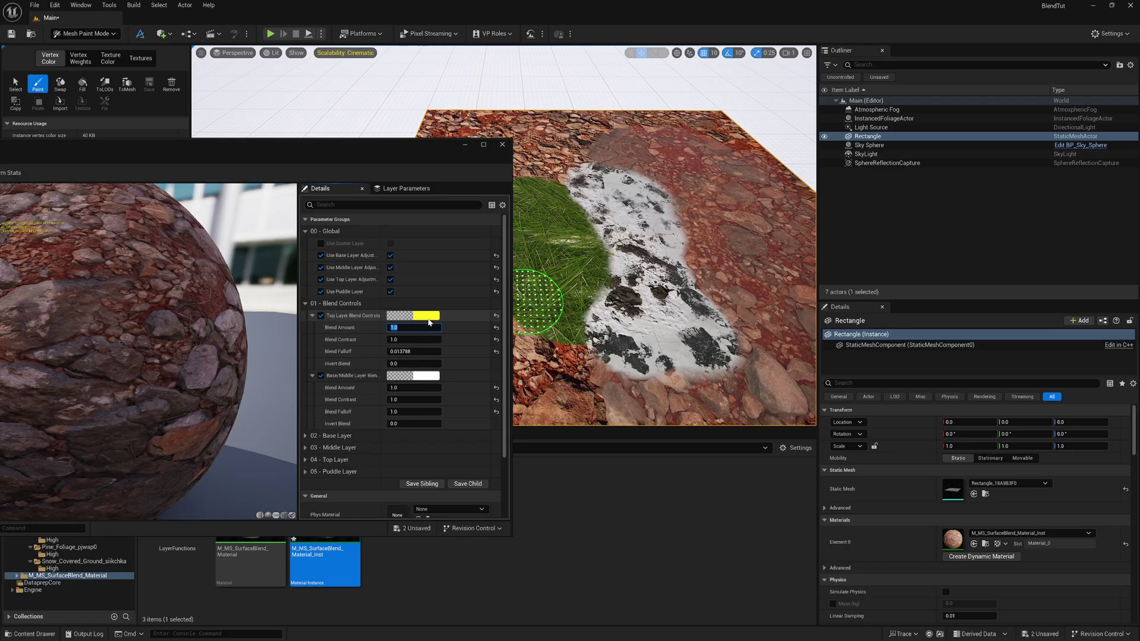
left_click_drag(410, 351, 392, 351)
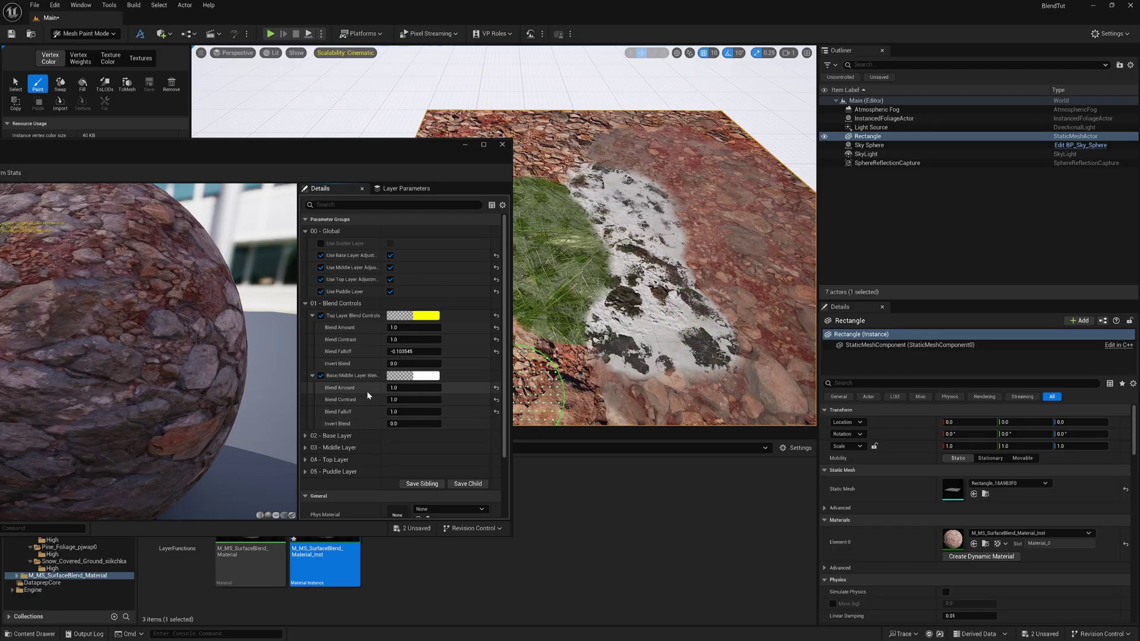
mouse_move(414, 411)
left_mouse_down()
mouse_move(381, 411)
mouse_move(405, 411)
left_mouse_up()
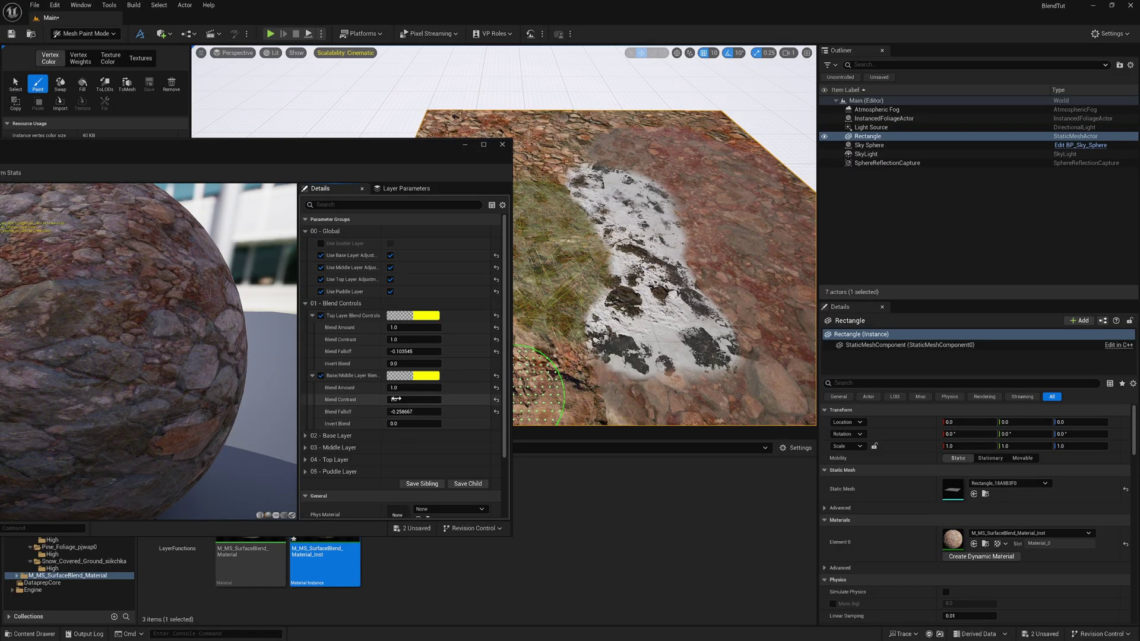
- Try a Base/Middle Layer Blend Contrast of about 20, then restore it to 1.0
left_click_drag(413, 400, 439, 399)
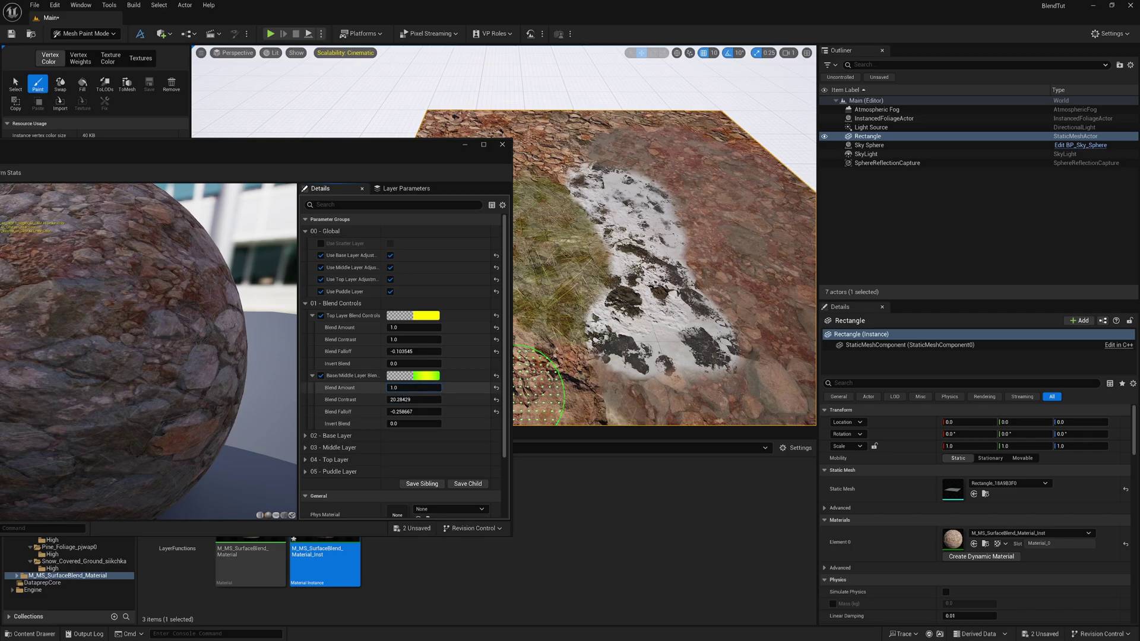
type("0")
key("Return")
left_click(496, 400)
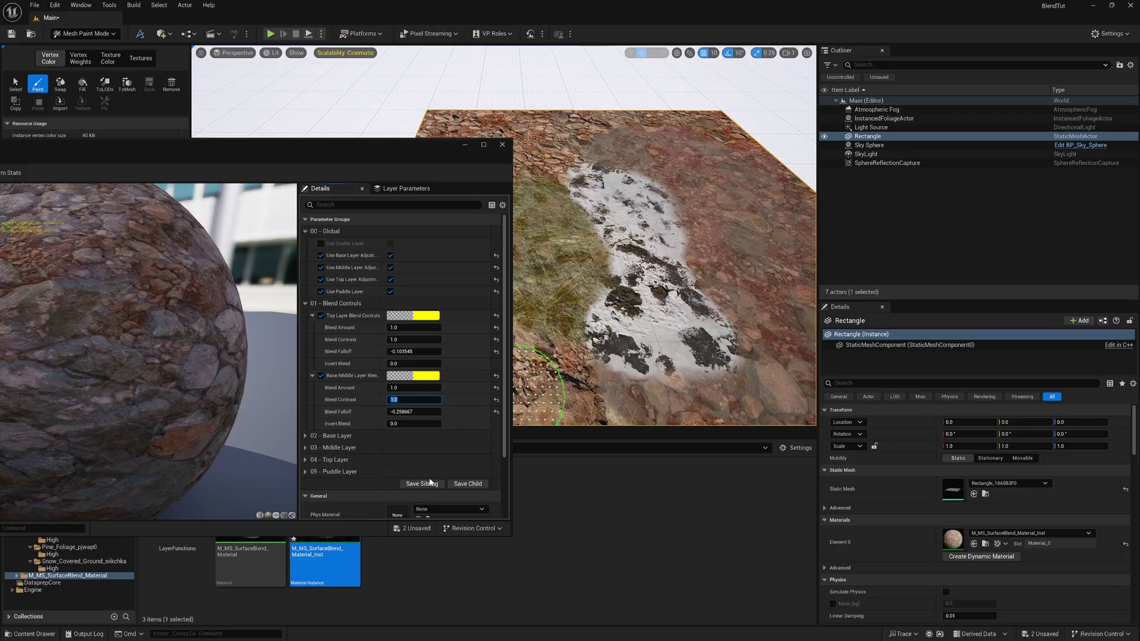
- Look through the Puddle Layer parameters, then close the material instance editor
left_click(305, 472)
scroll(374, 468, "down", 5)
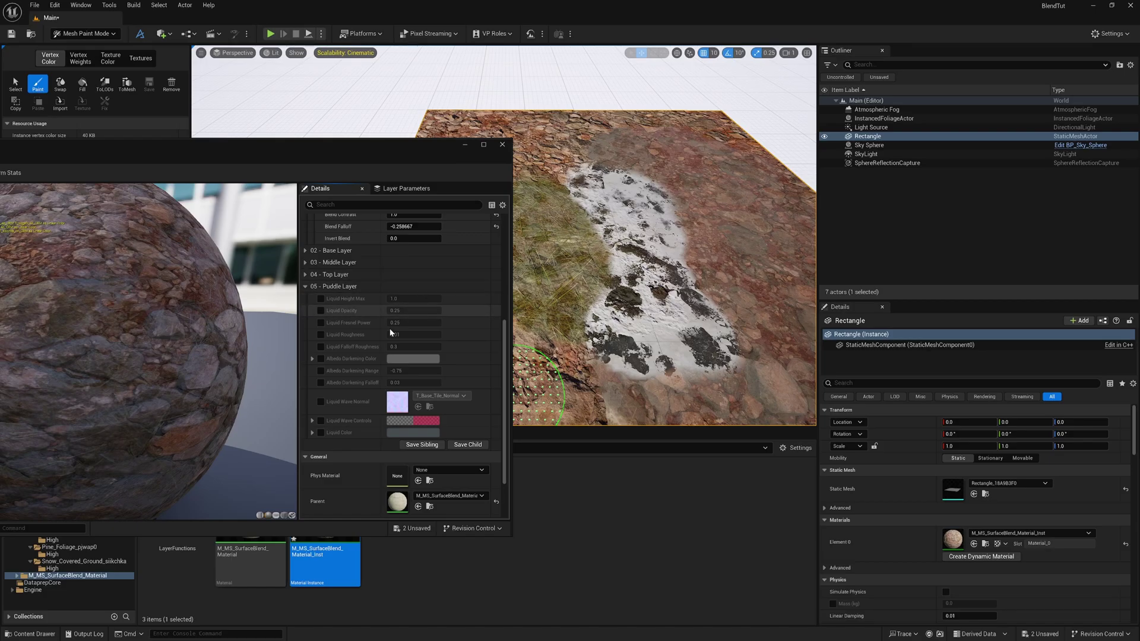
left_click(503, 144)
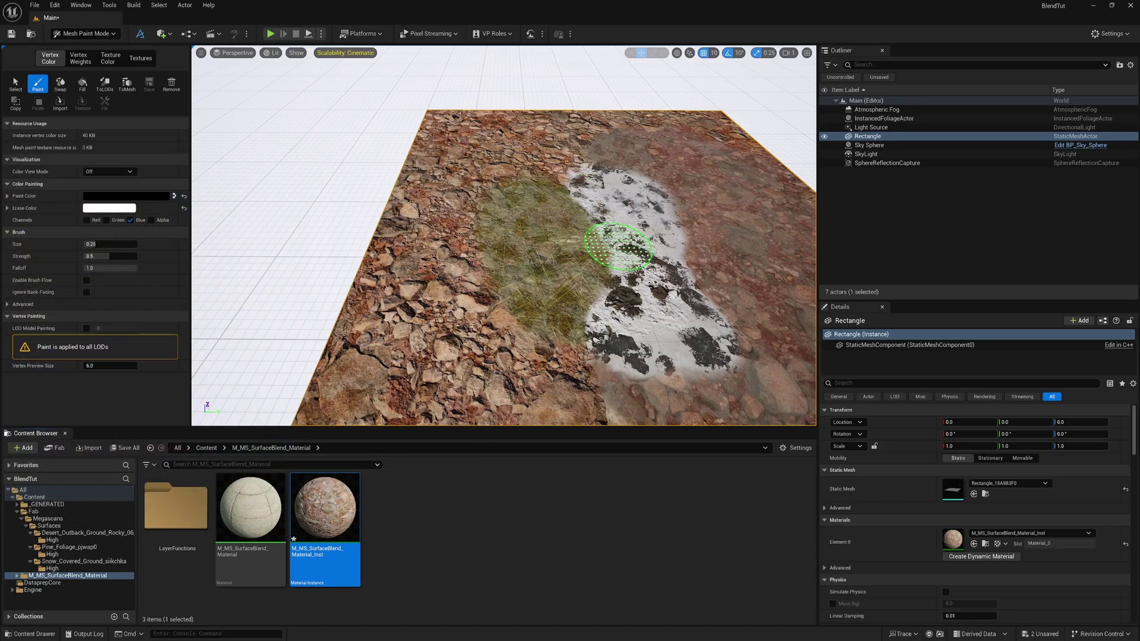
mouse_move(610, 242)
middle_mouse_down()
mouse_move(641, 247)
mouse_move(509, 203)
mouse_move(513, 246)
mouse_move(545, 250)
middle_mouse_up()
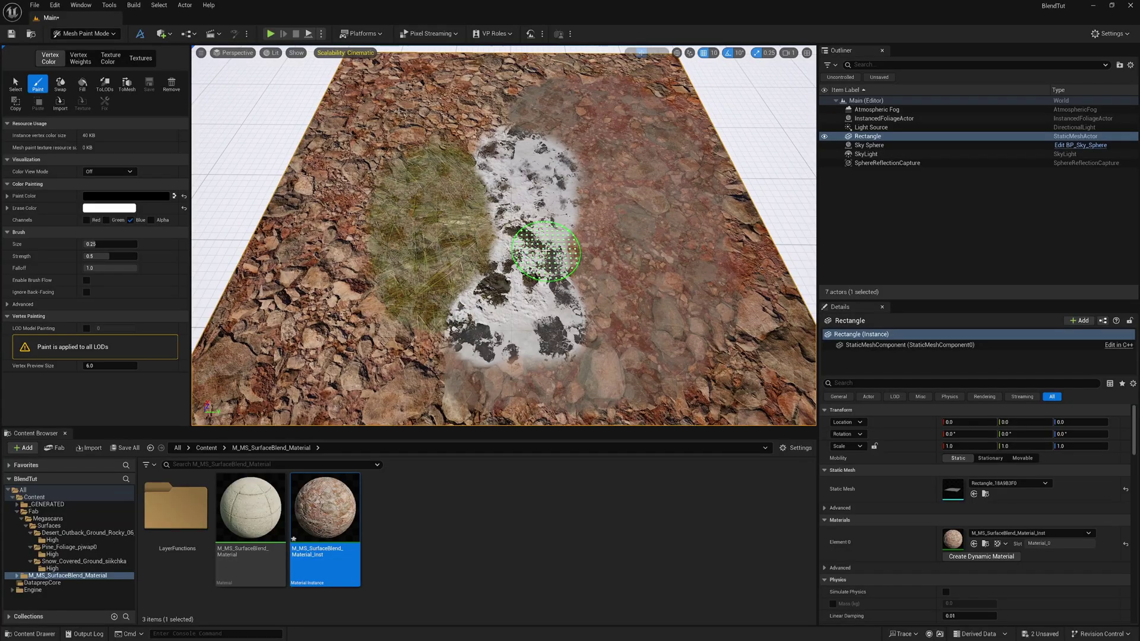
mouse_move(545, 251)
left_mouse_down()
mouse_move(453, 296)
mouse_move(470, 317)
left_mouse_up()
scroll(483, 311, "down", 4)
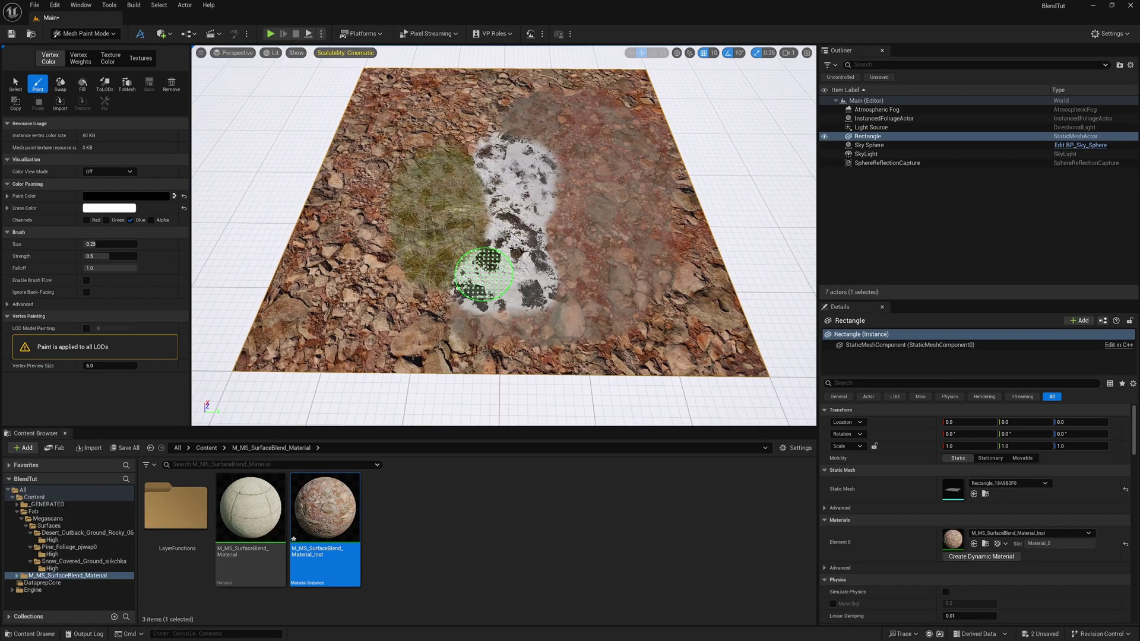
left_click_drag(492, 309, 457, 295)
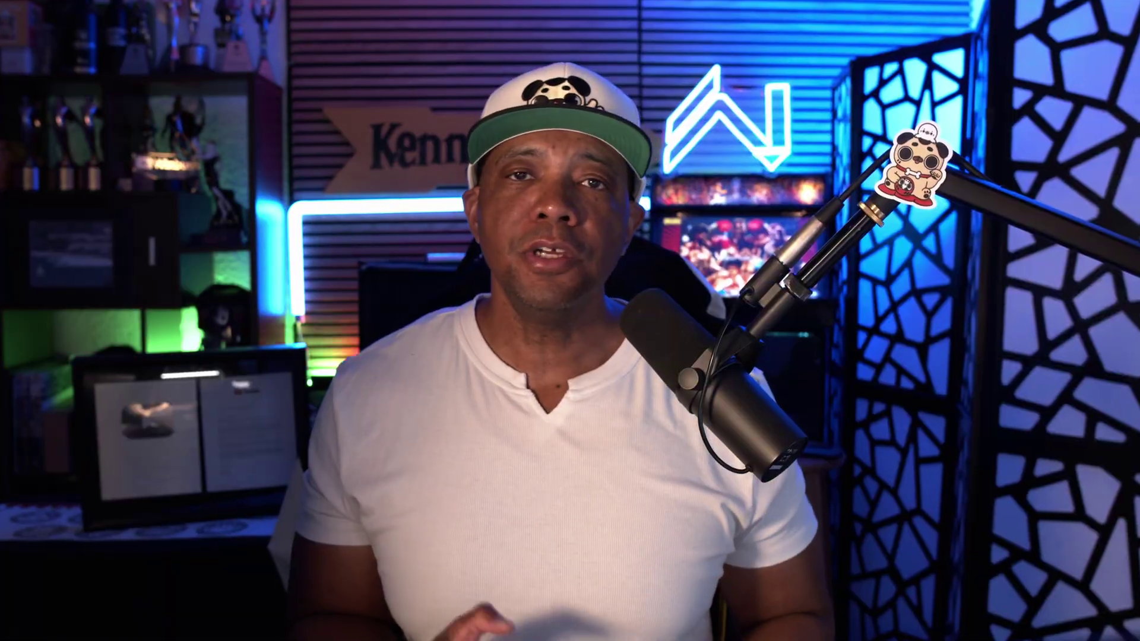